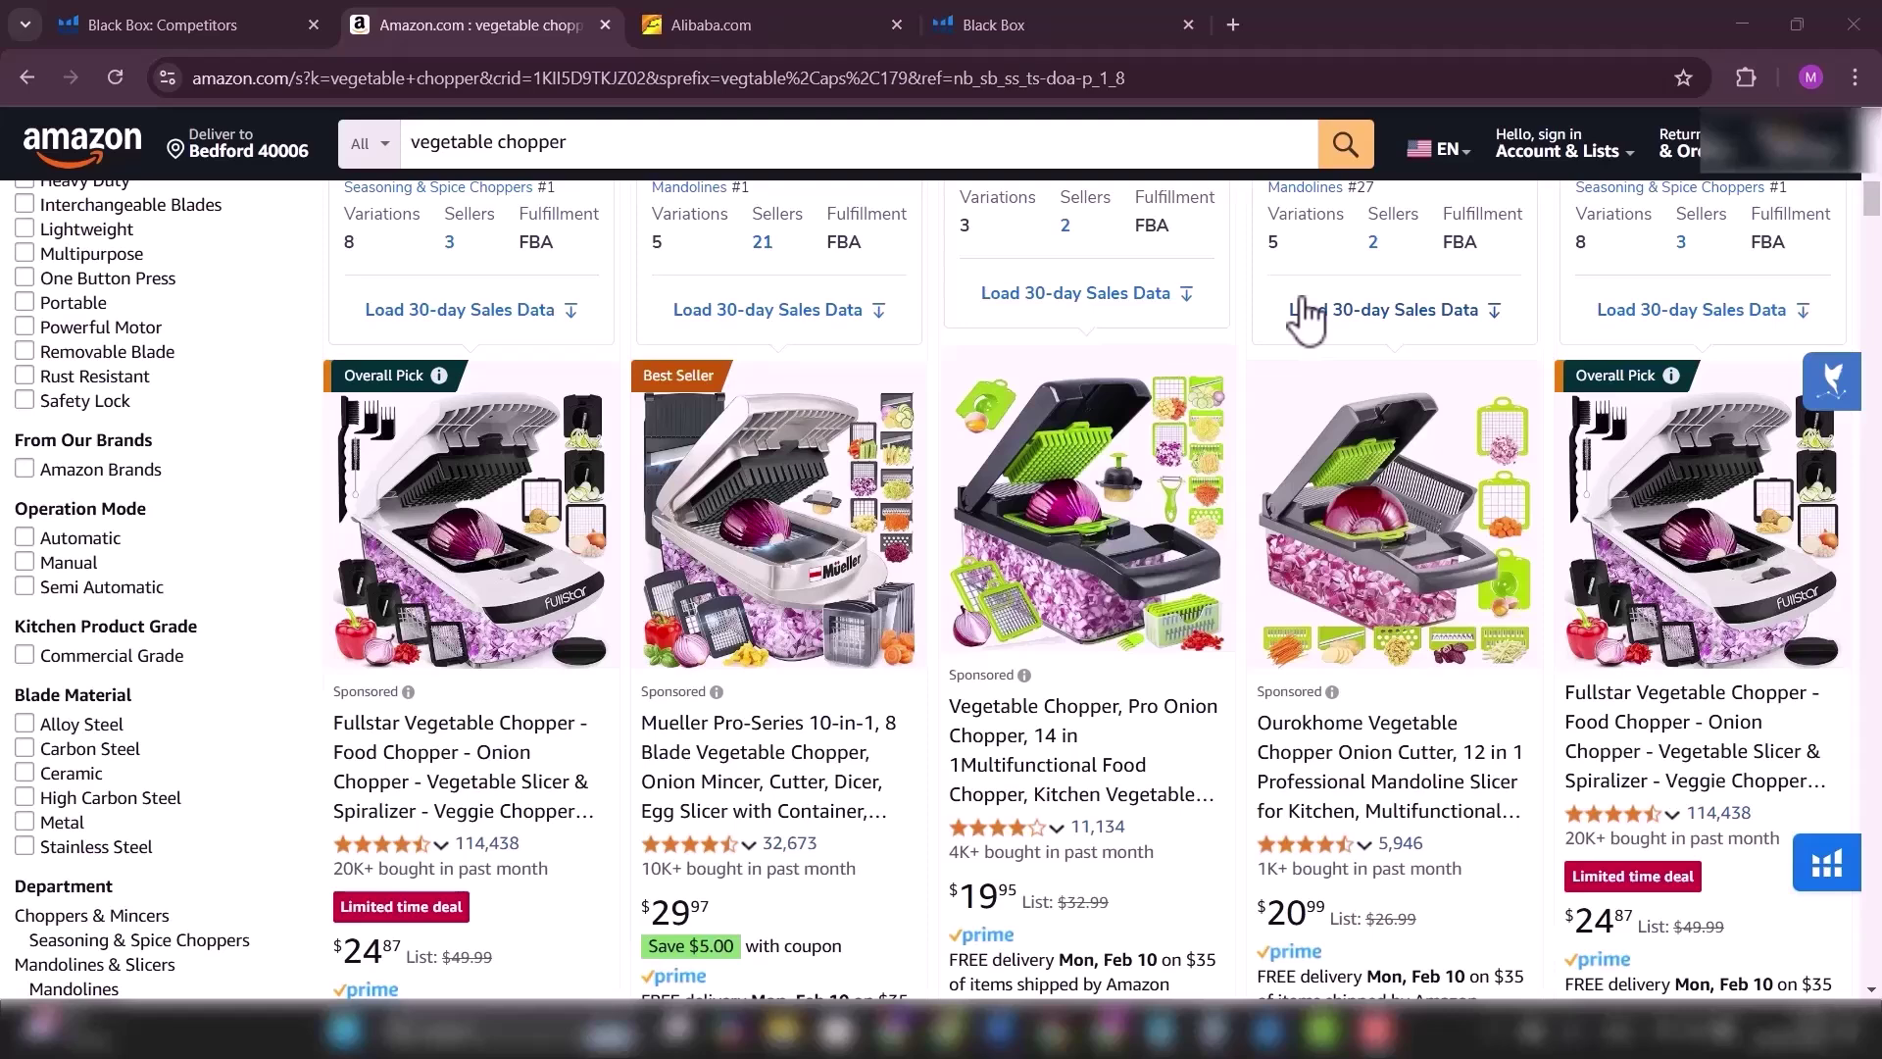
Step: Check the Black Box tab briefly, then return to Amazon and look through the vegetable chopper search results
{"action": "left_click", "coordinate": [1027, 21]}
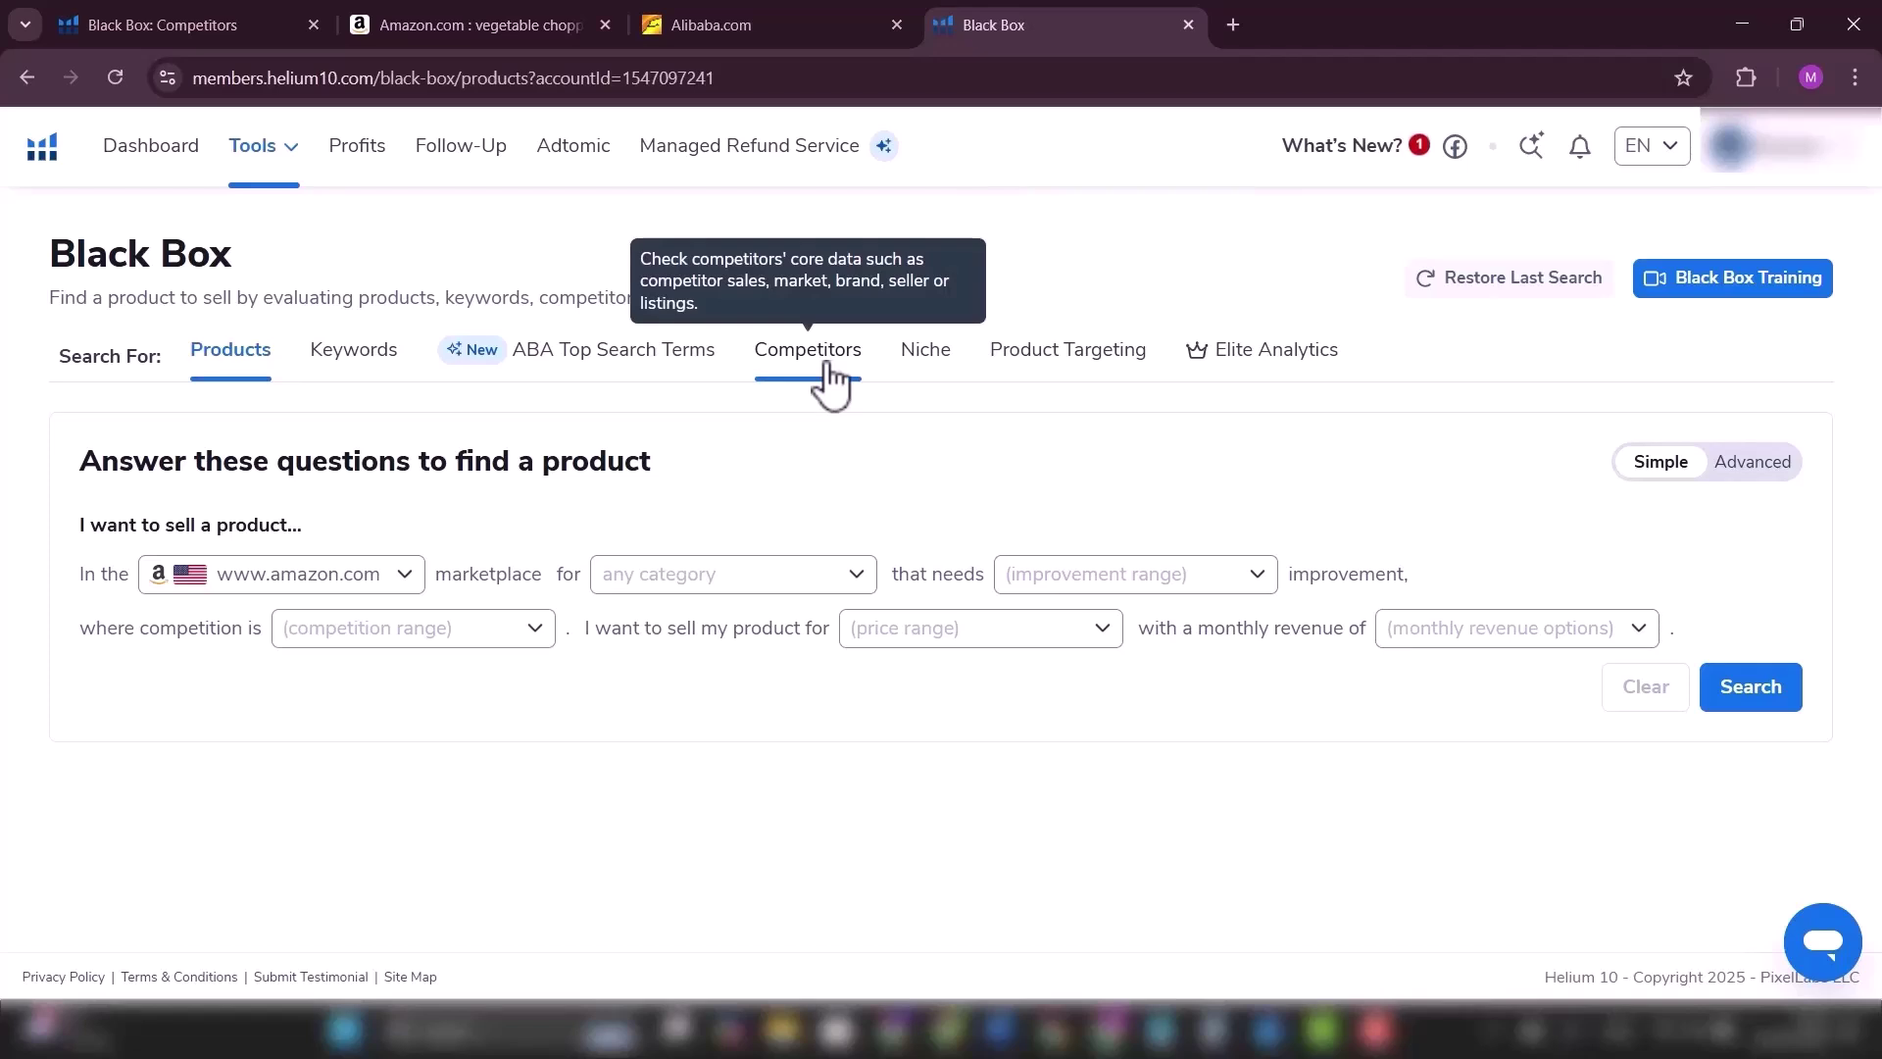
{"action": "left_click", "coordinate": [485, 23]}
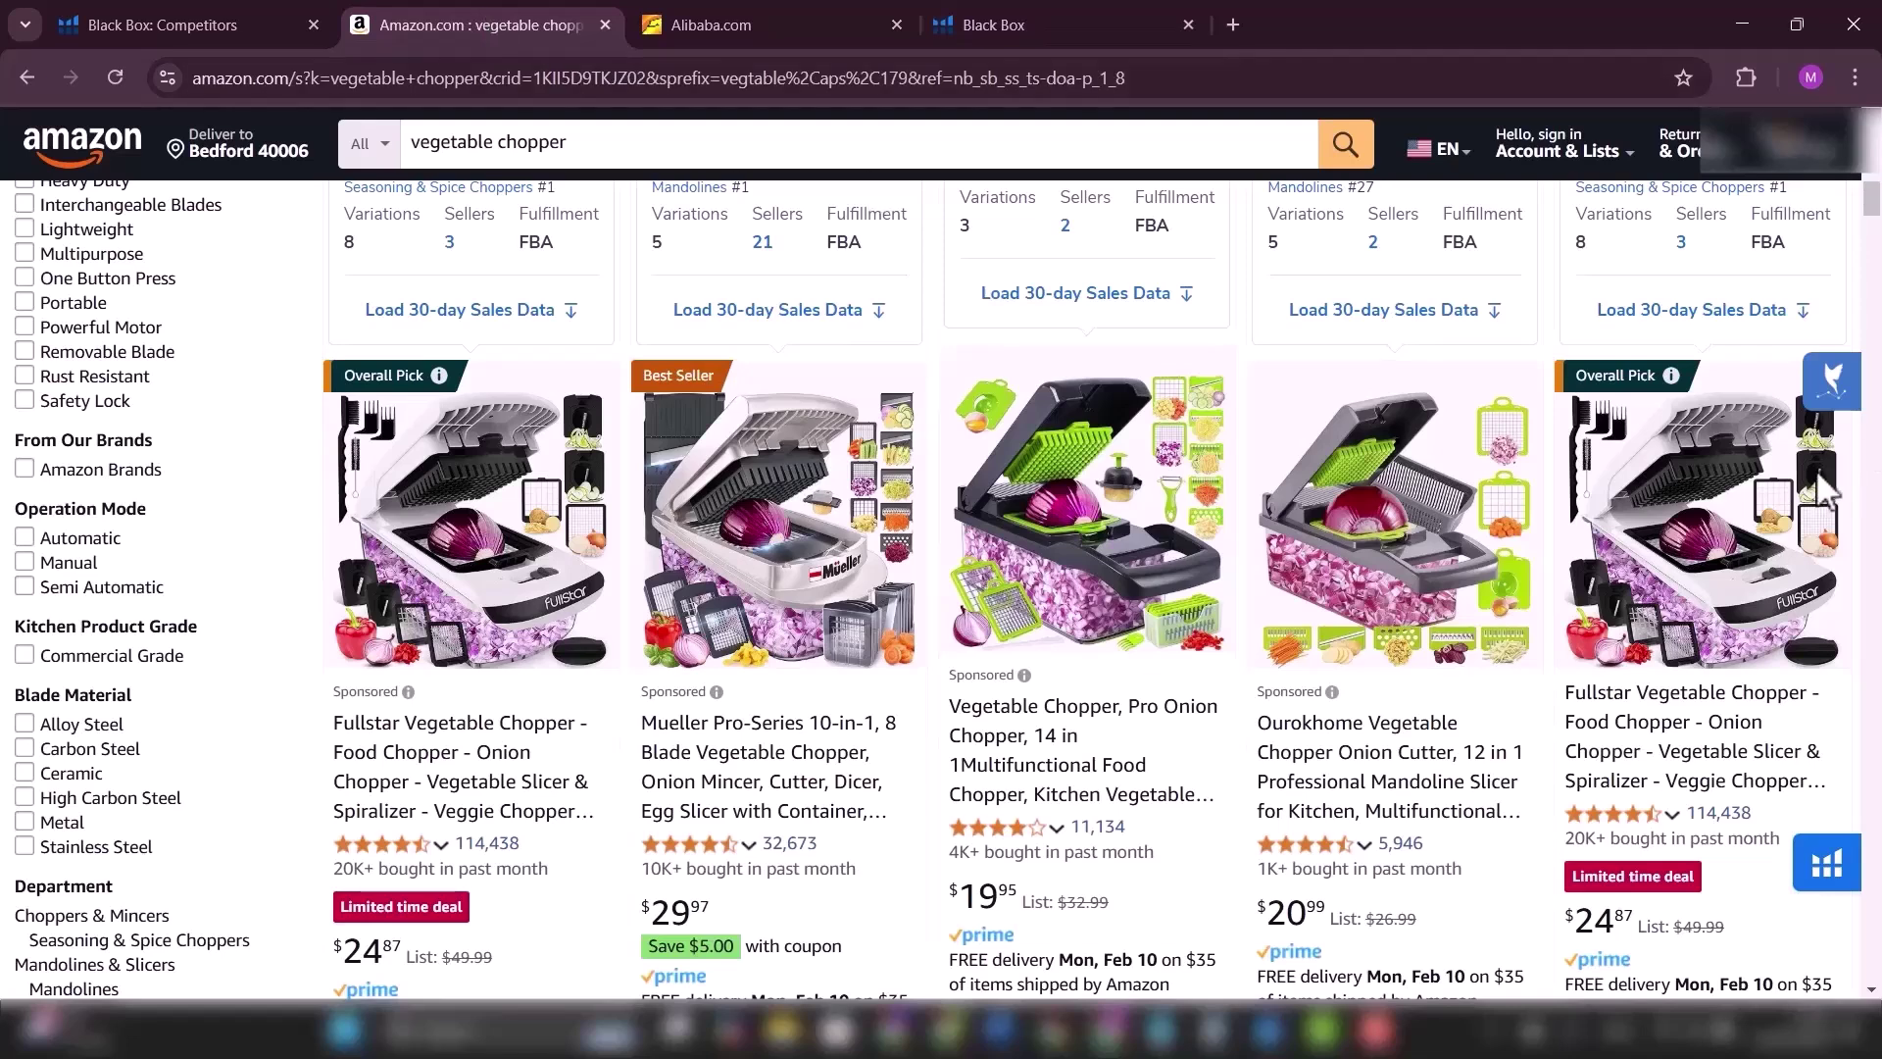
{"action": "scroll", "coordinate": [1877, 225], "scroll_direction": "down", "scroll_amount": 1}
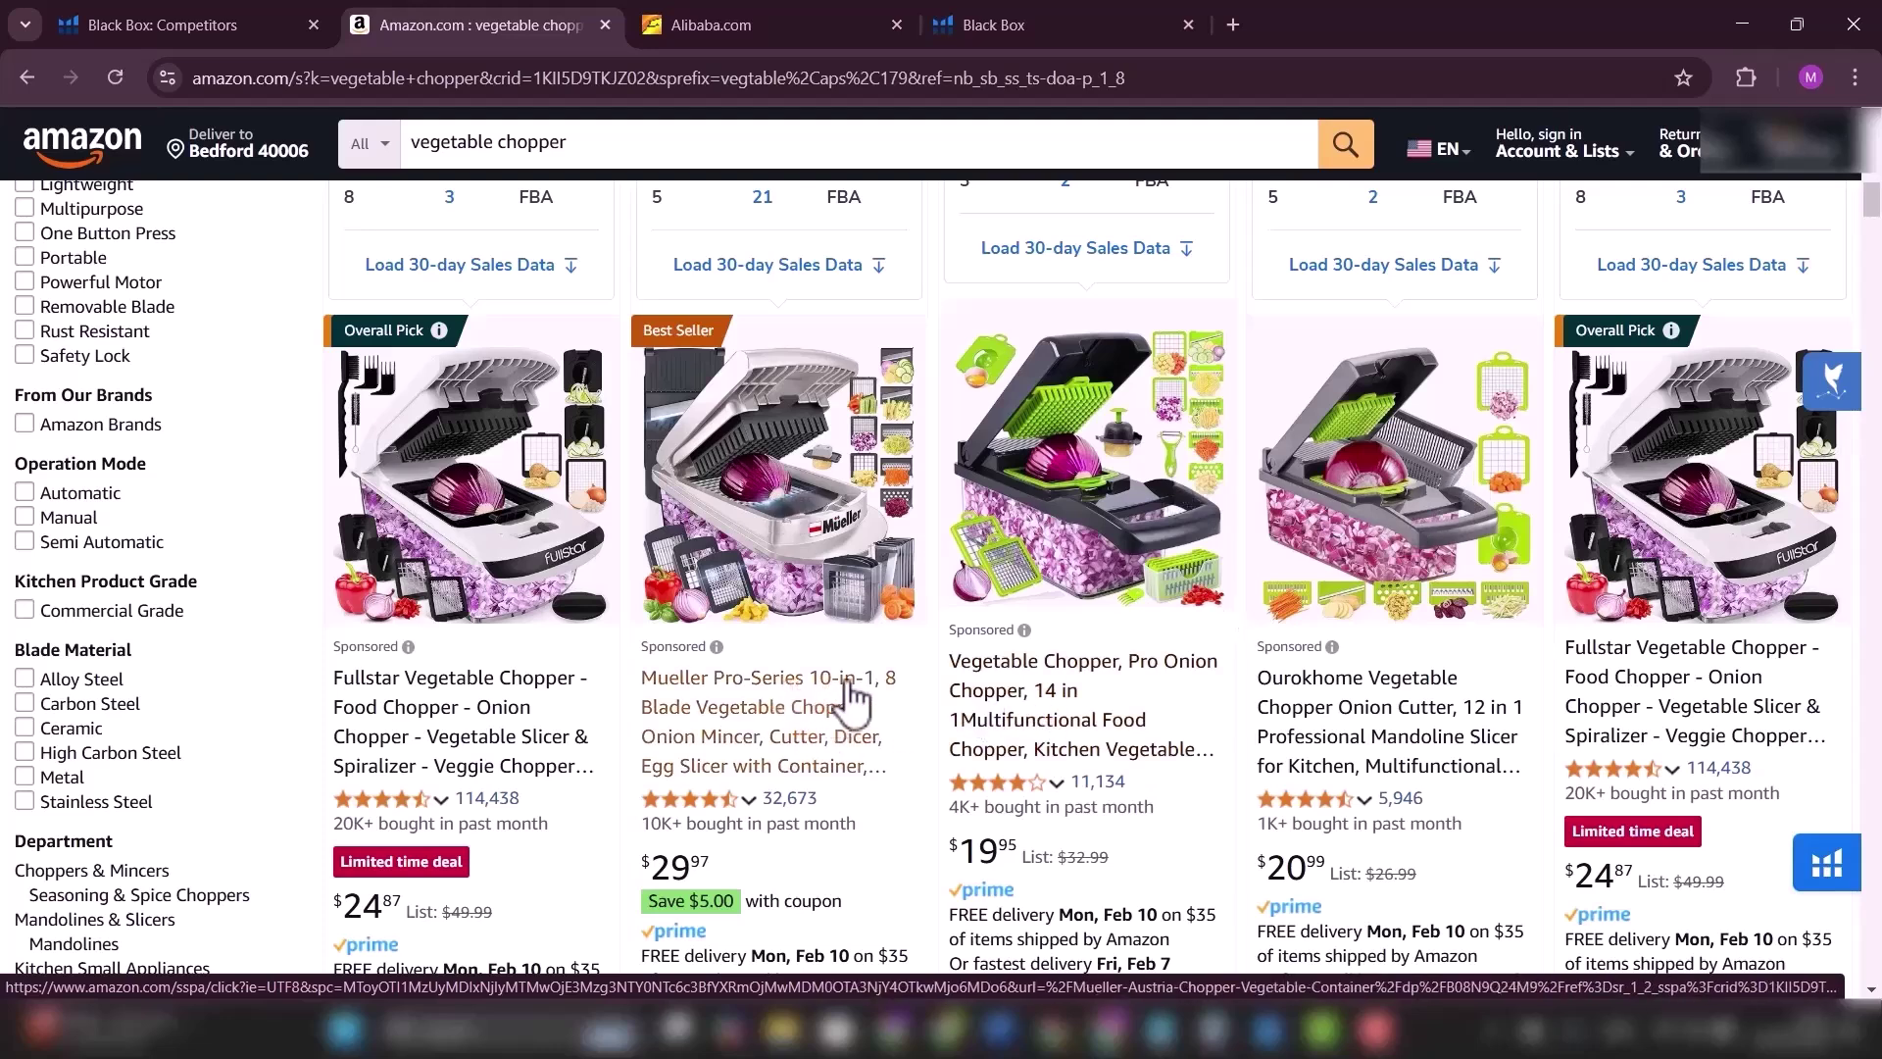
{"action": "left_click_drag", "start_coordinate": [1873, 207], "coordinate": [1877, 263]}
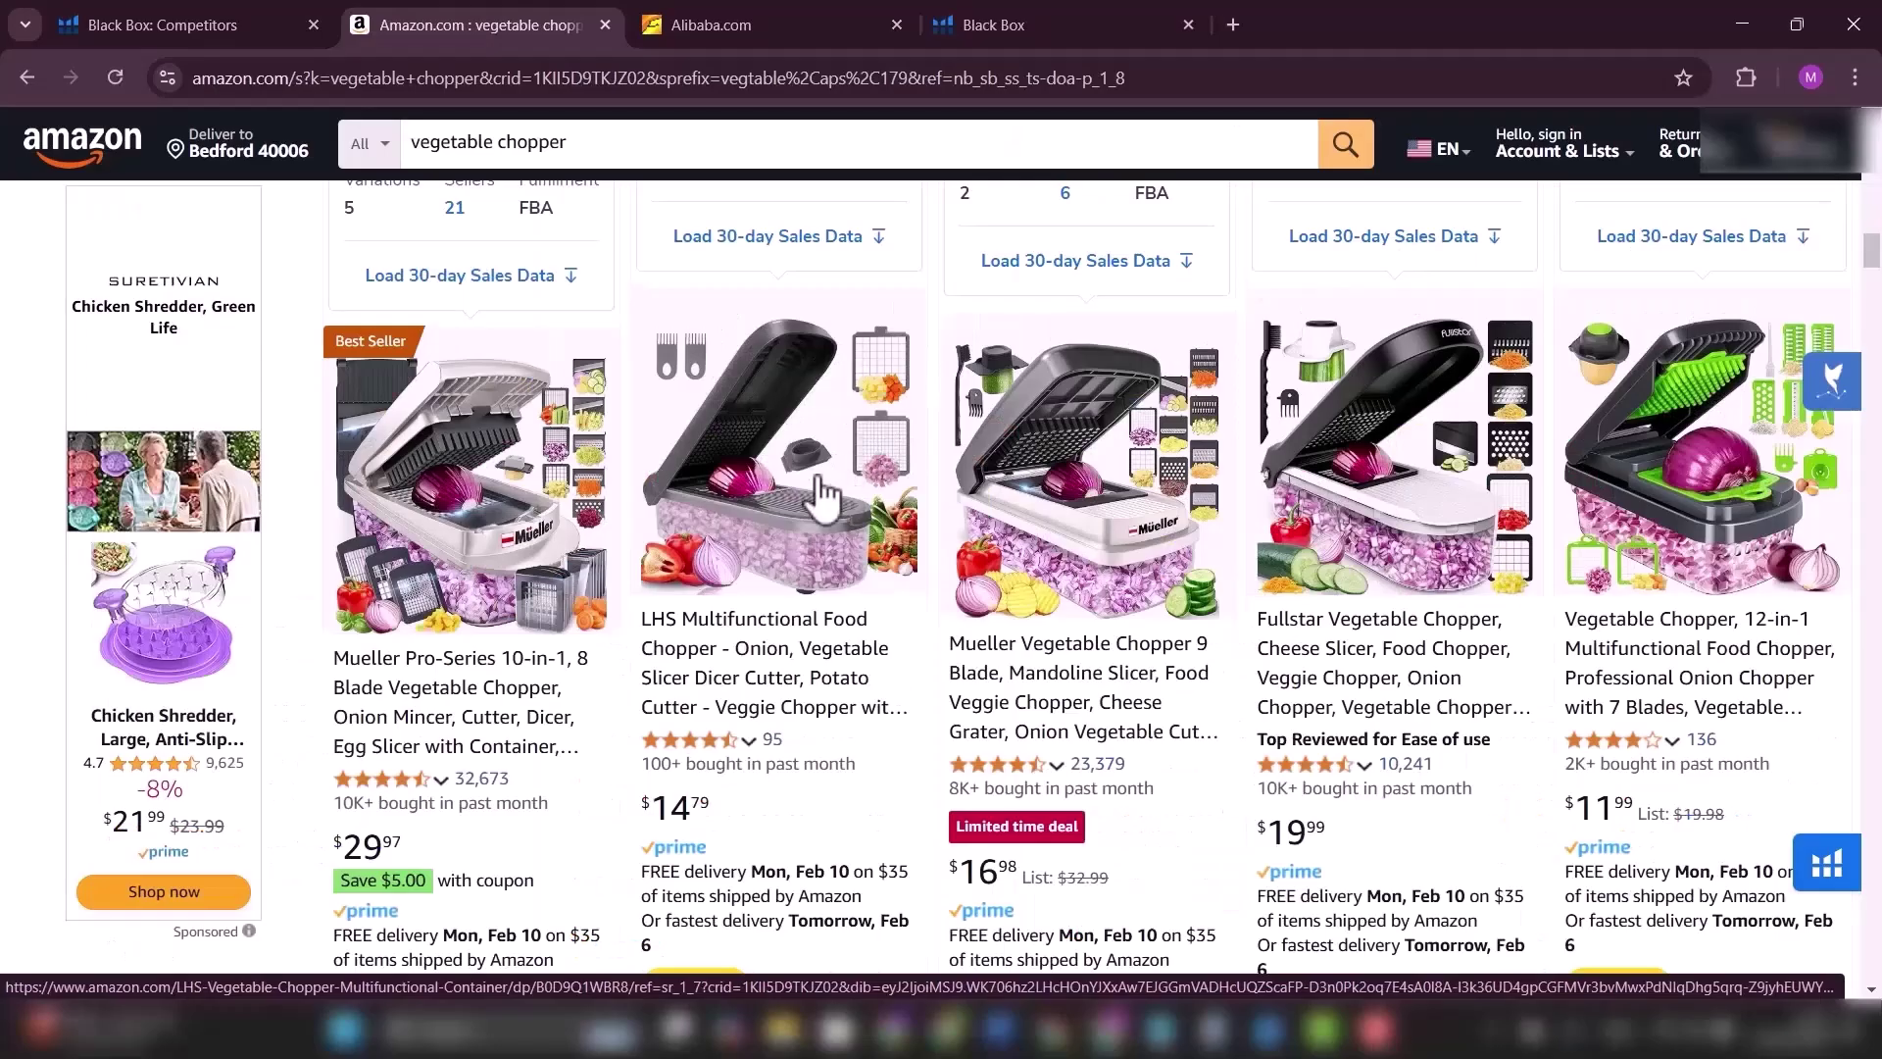
{"action": "mouse_move", "coordinate": [1808, 351]}
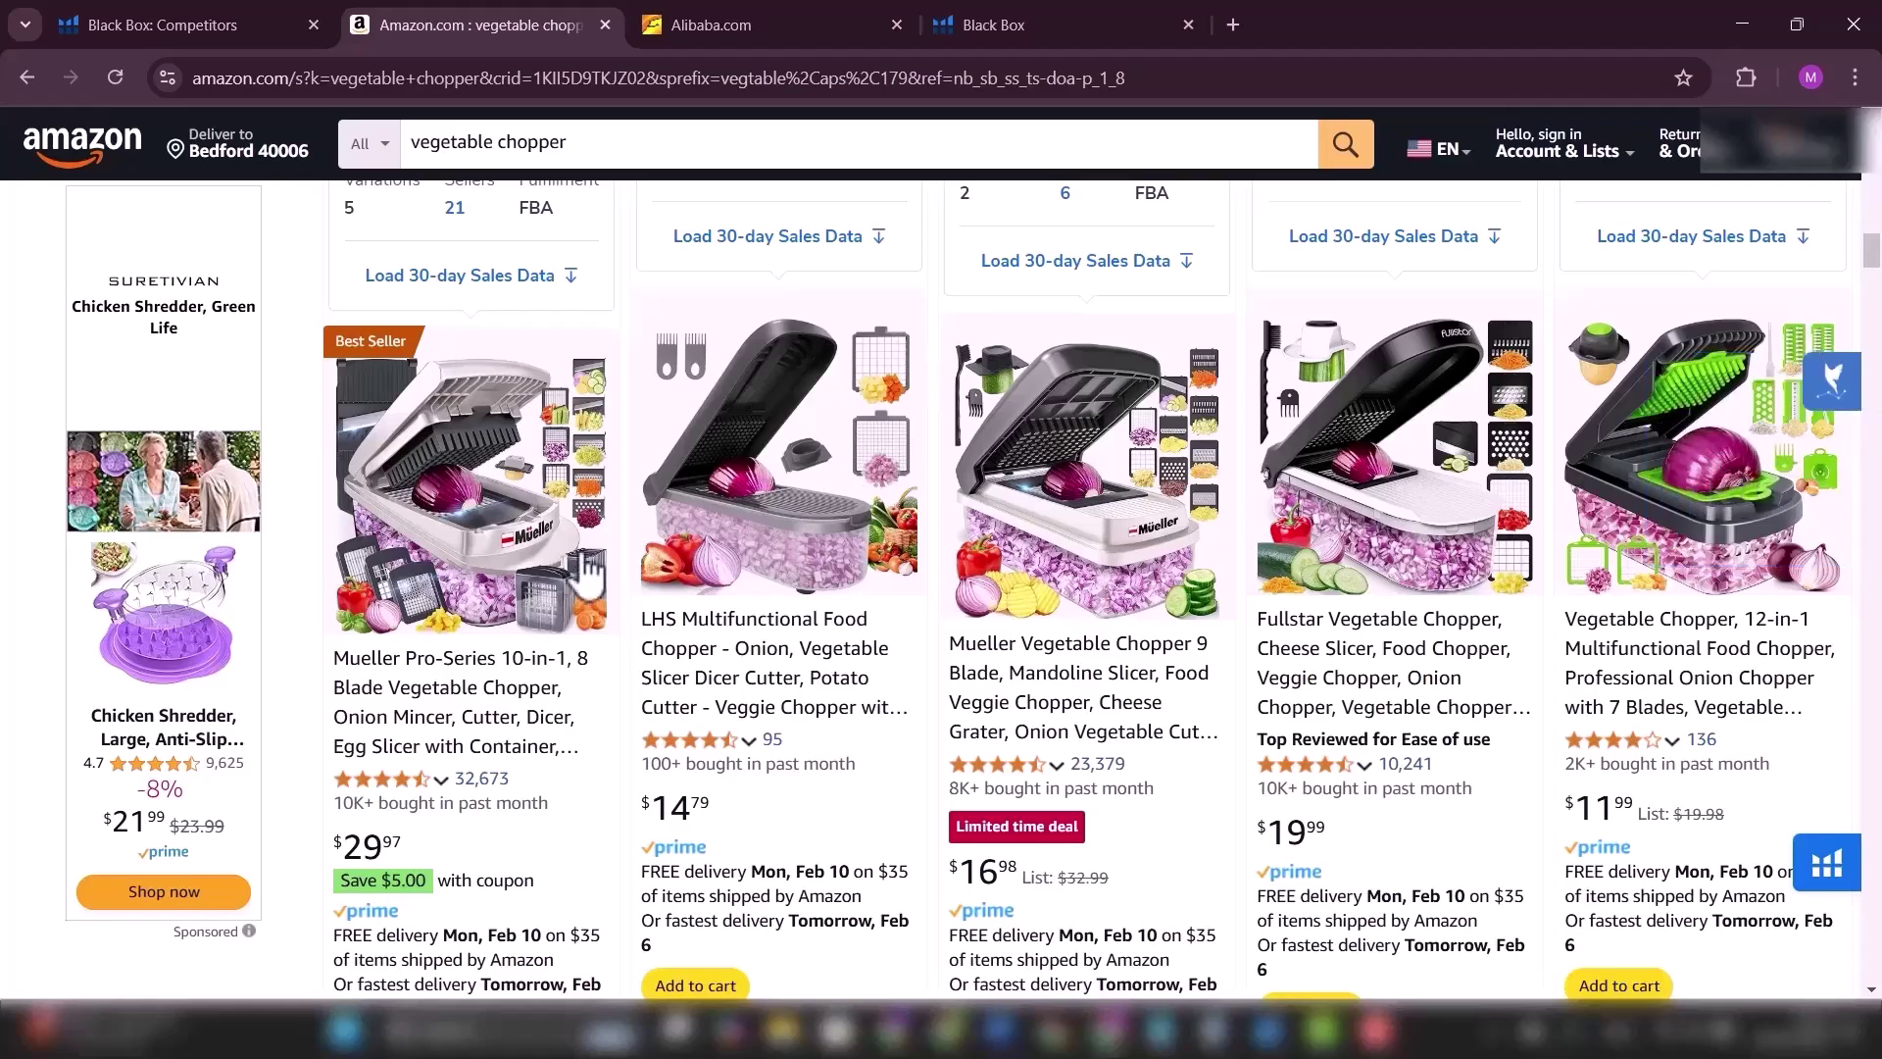
{"action": "left_click_drag", "start_coordinate": [1873, 263], "coordinate": [1872, 145]}
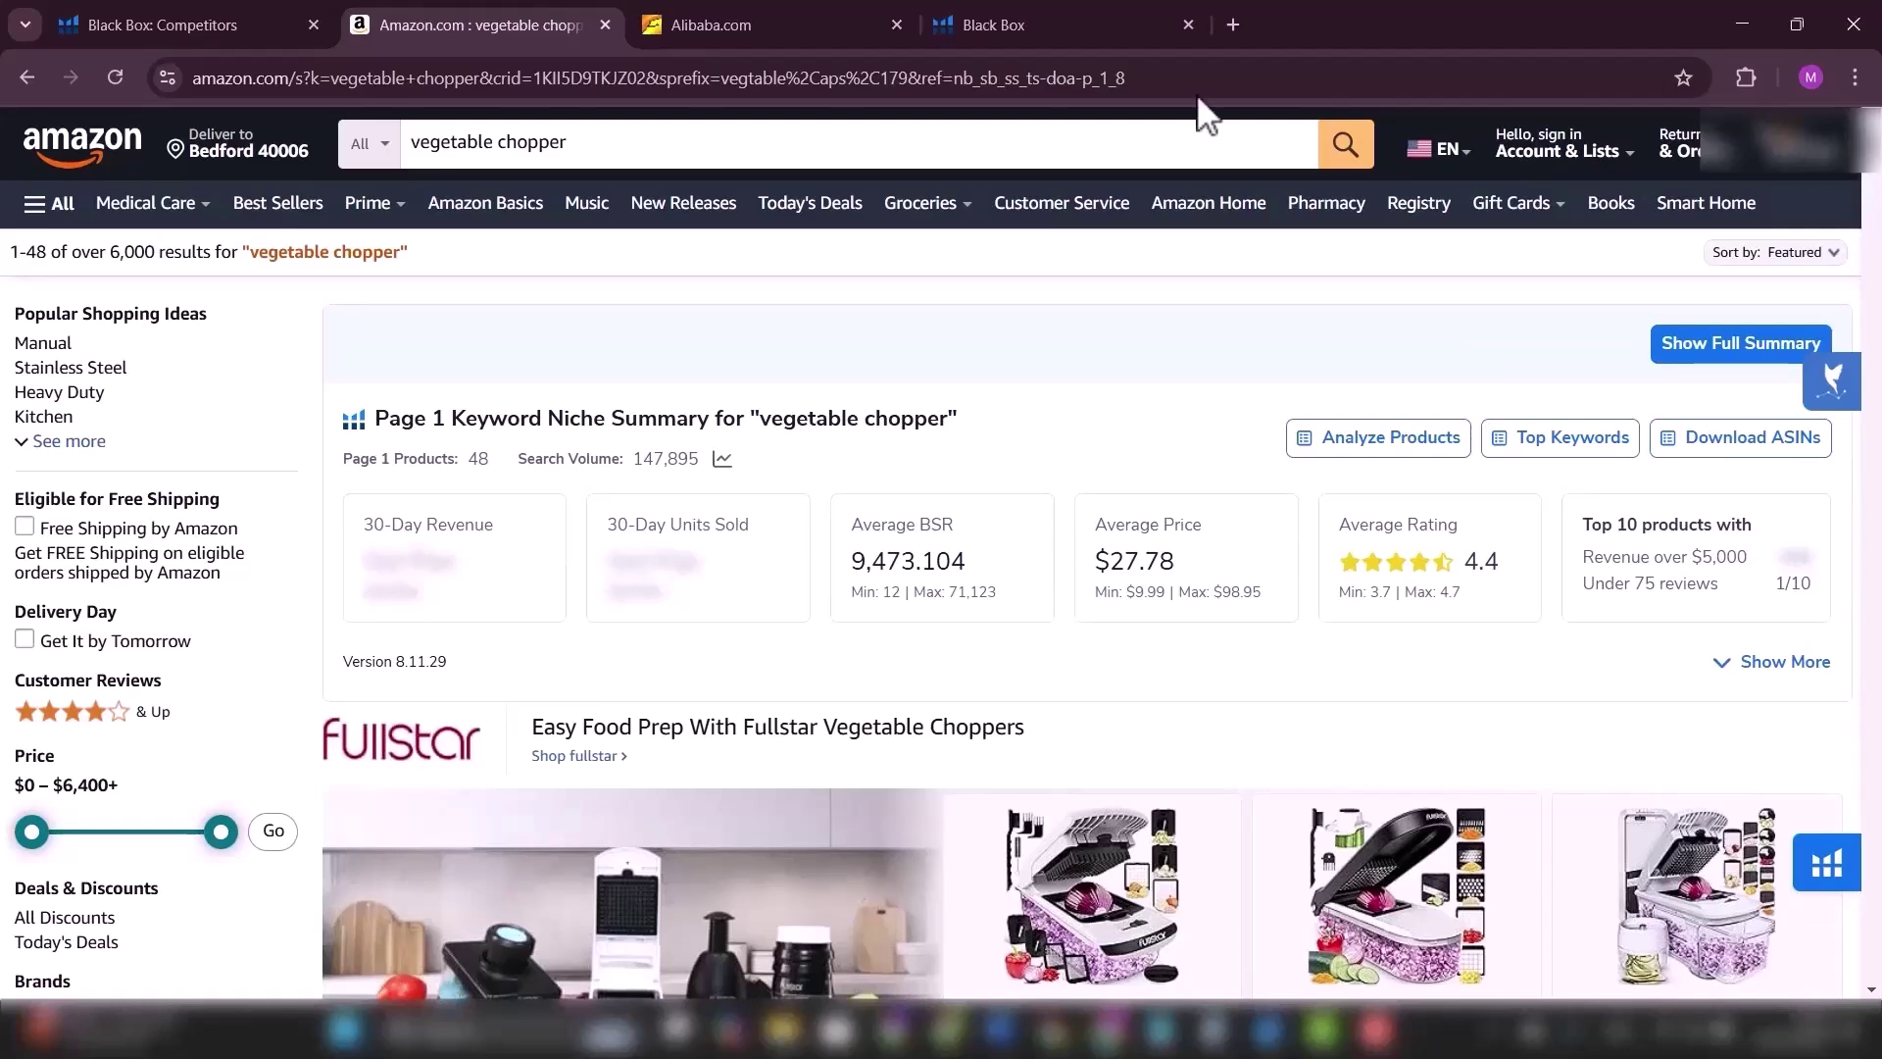
Step: Switch to Helium 10 Black Box and open its Competitors search
{"action": "left_click", "coordinate": [1025, 21]}
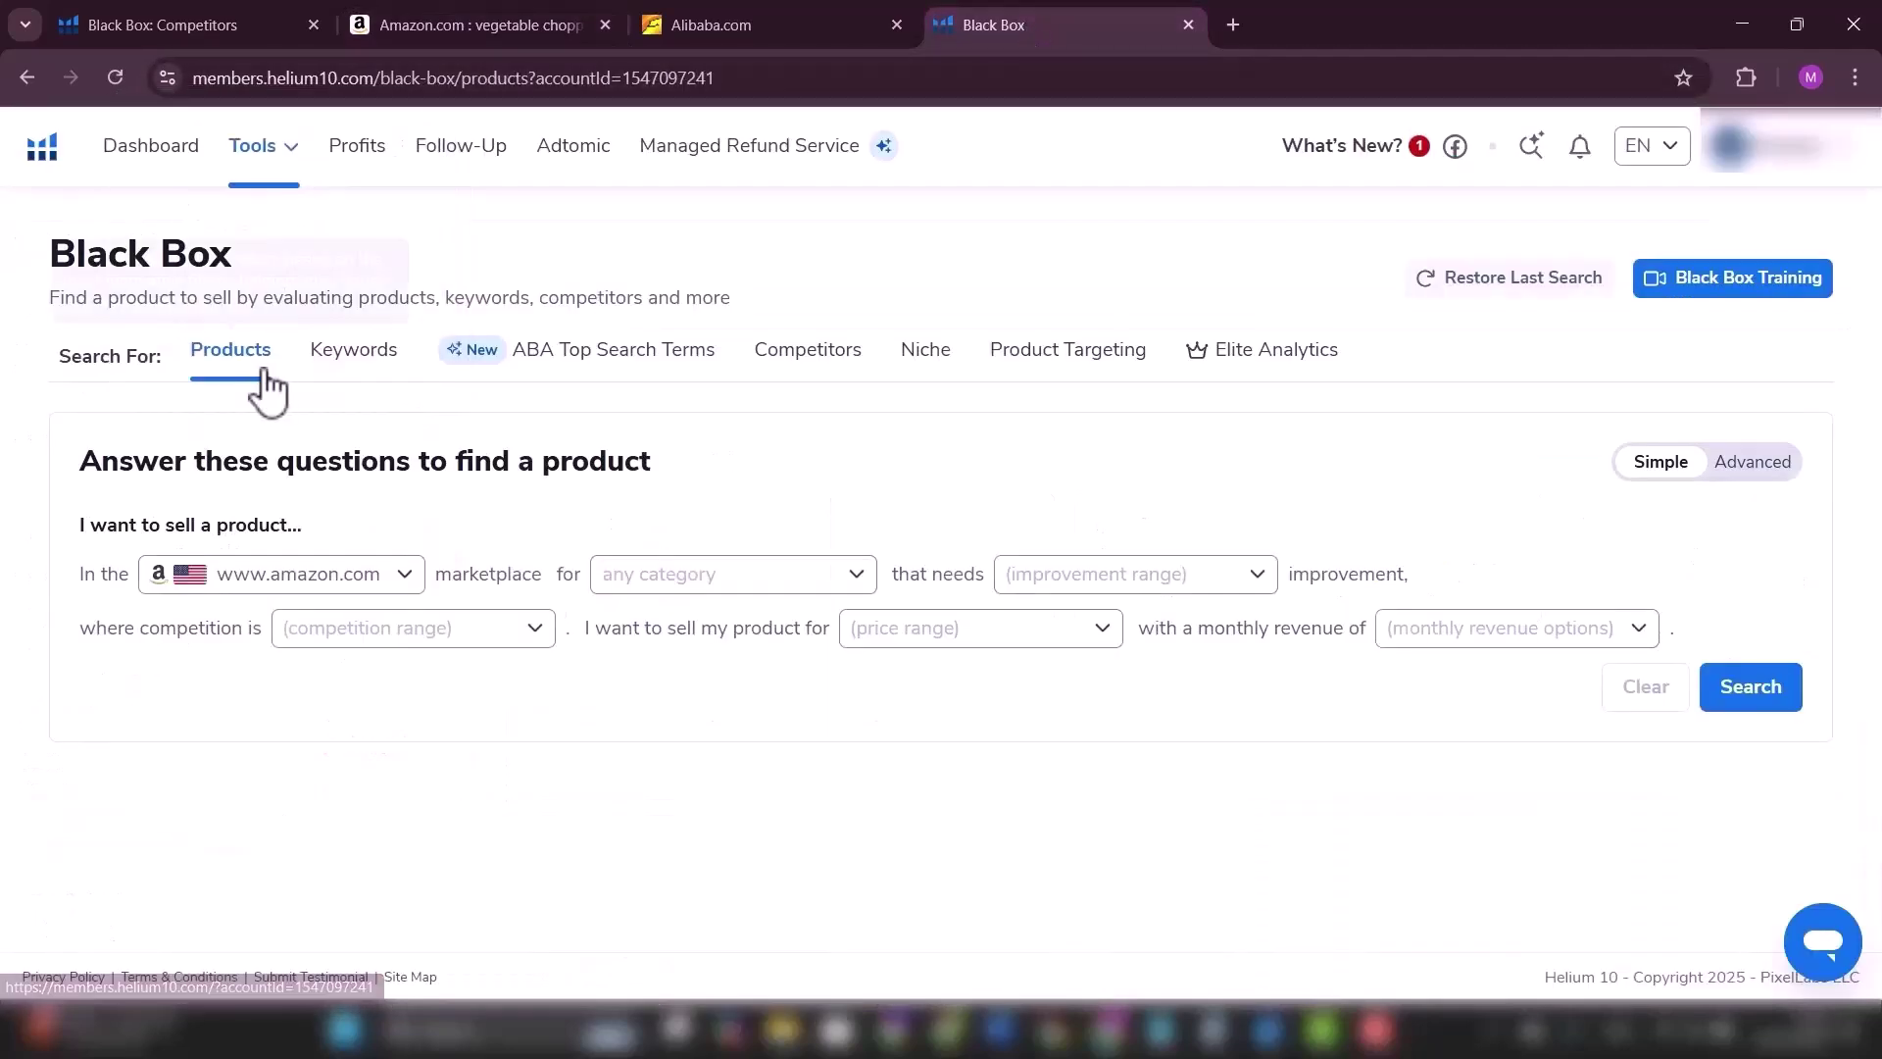
{"action": "left_click", "coordinate": [274, 162]}
{"action": "left_click", "coordinate": [563, 311]}
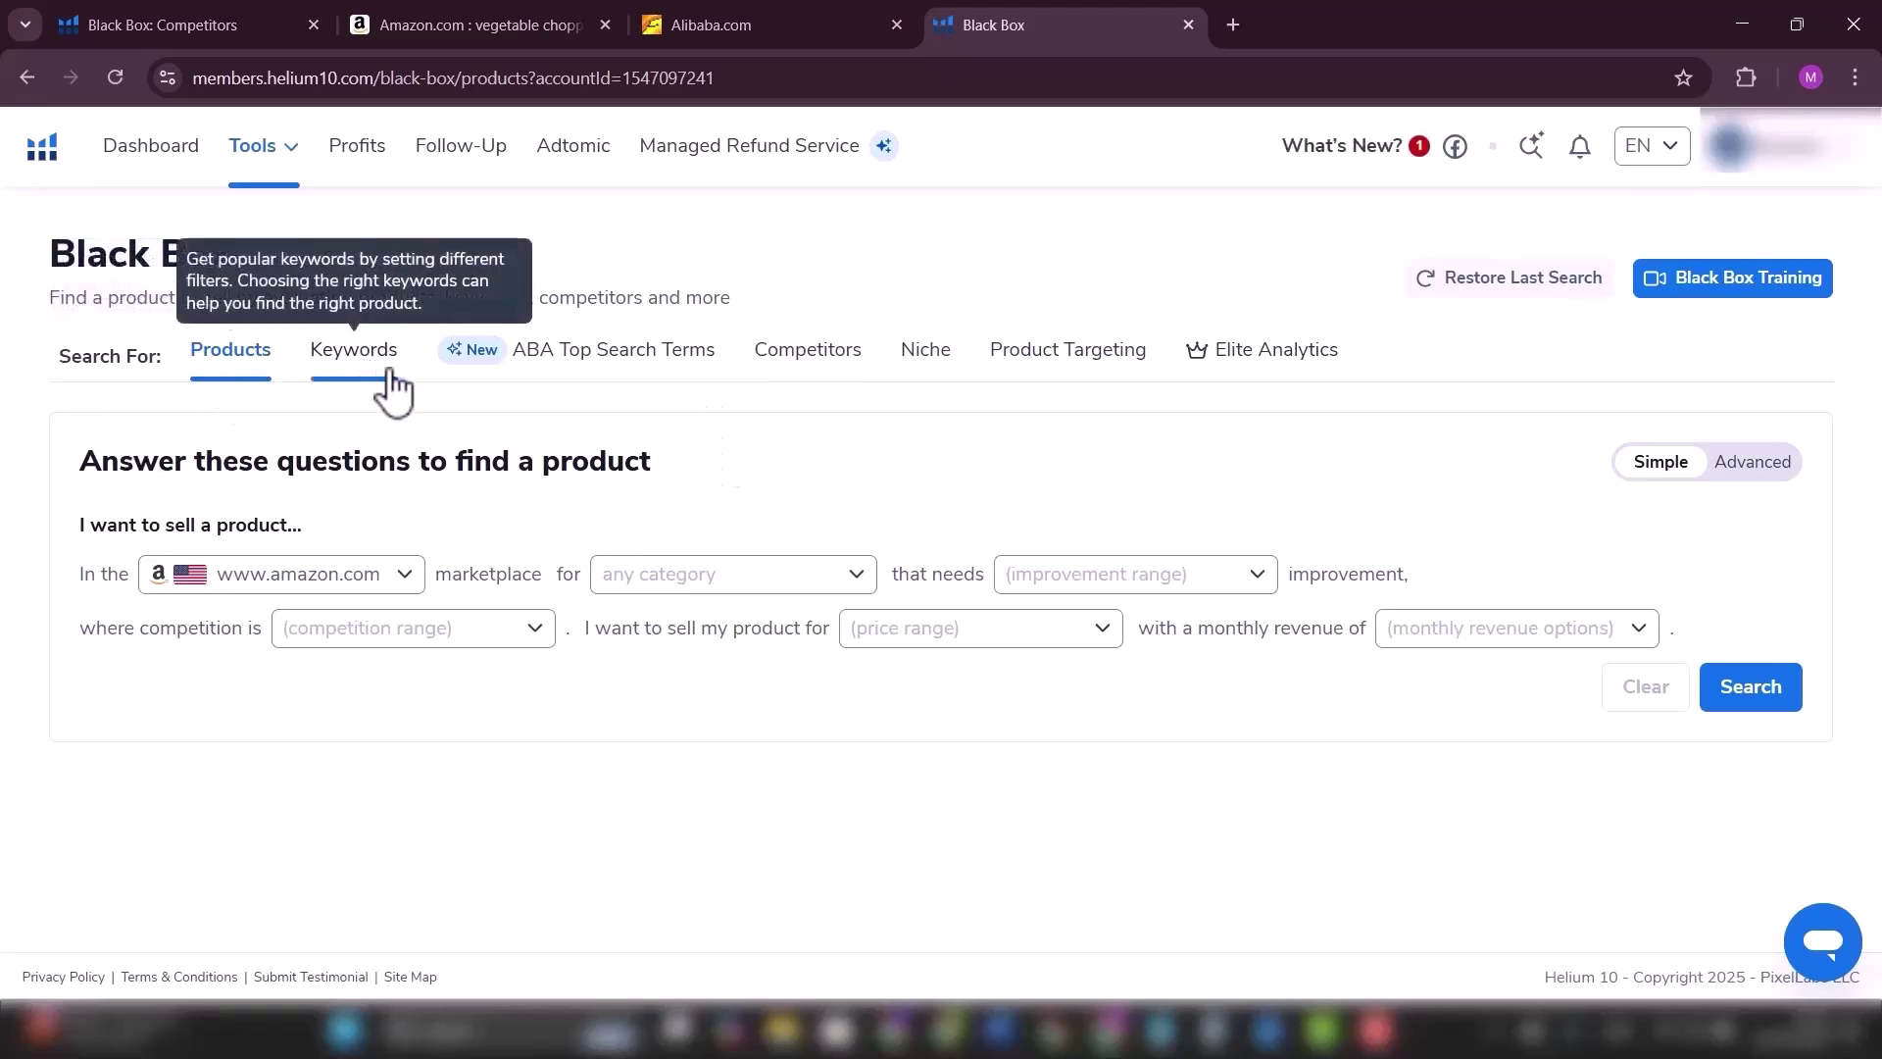
{"action": "left_click", "coordinate": [813, 384]}
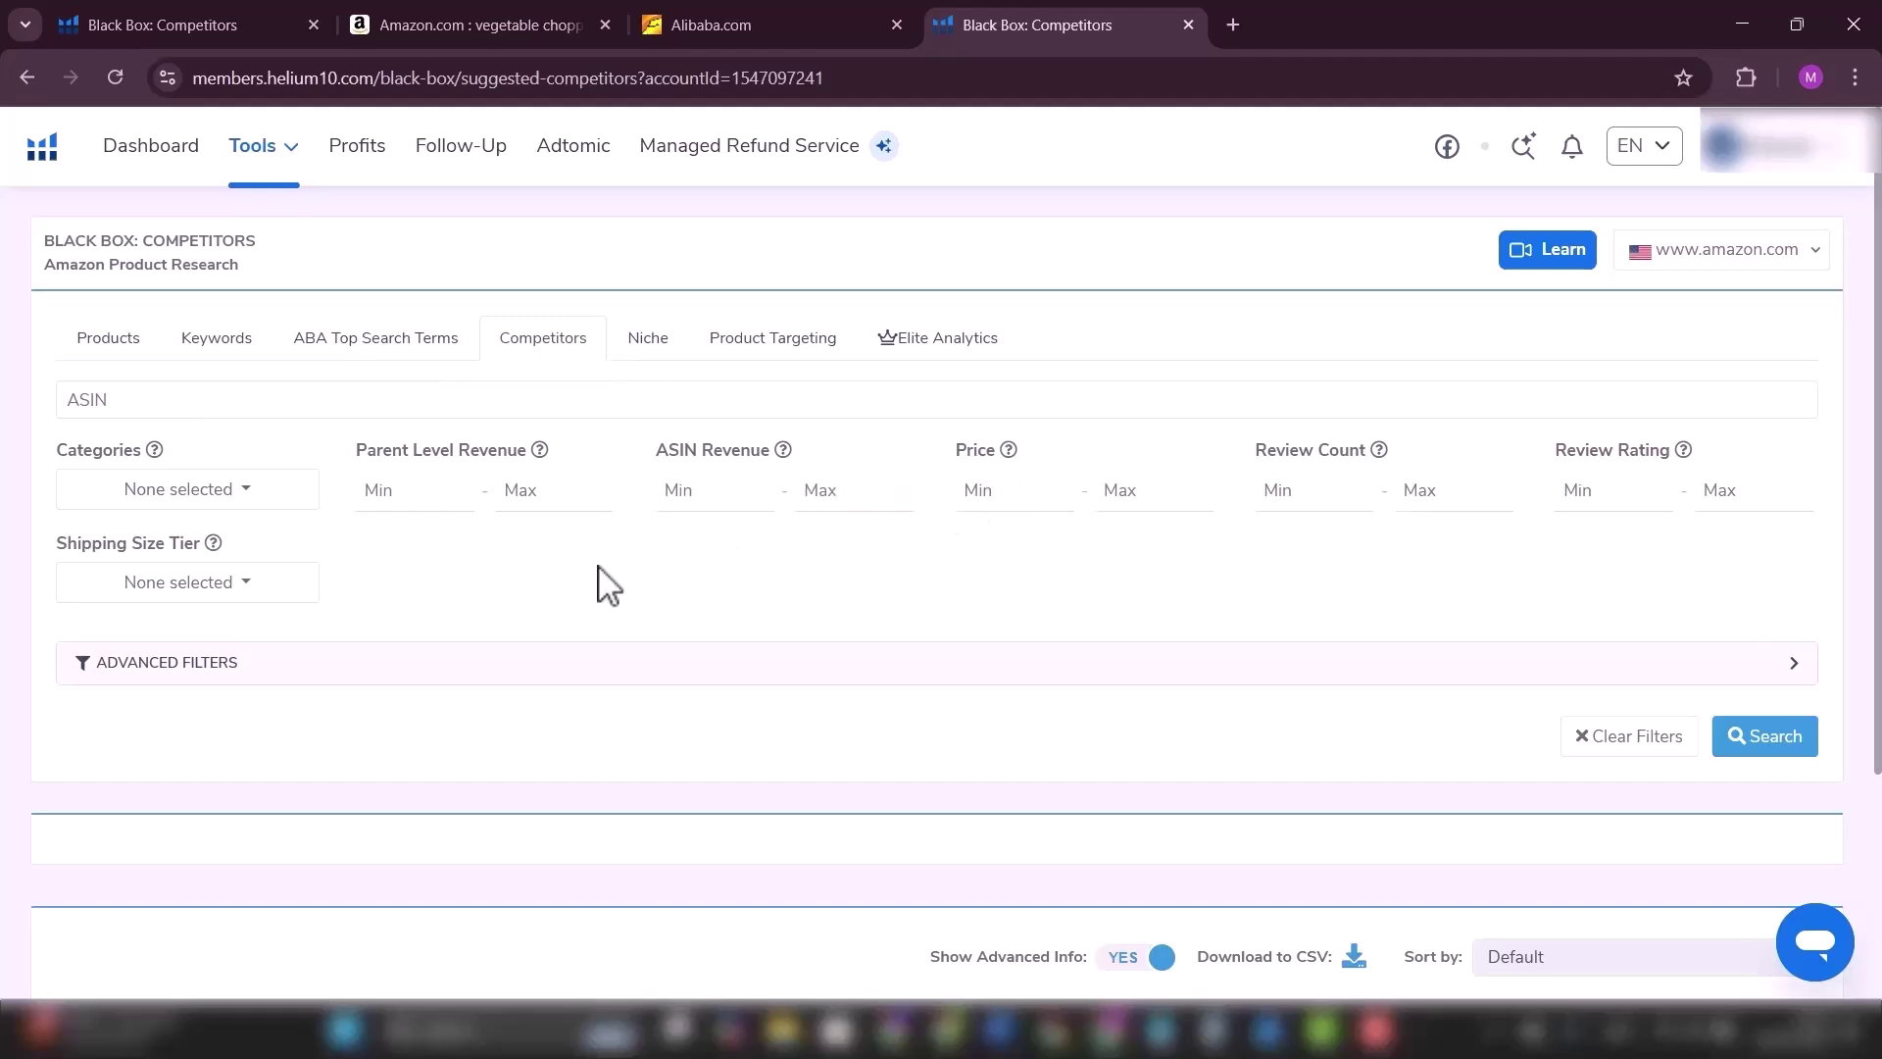
Step: Switch to the Amazon results, open the Fullstar Vegetable Chopper listing in a new tab and locate the ASIN in its address
{"action": "left_click", "coordinate": [502, 22]}
{"action": "scroll", "coordinate": [1863, 246], "scroll_direction": "down", "scroll_amount": 10}
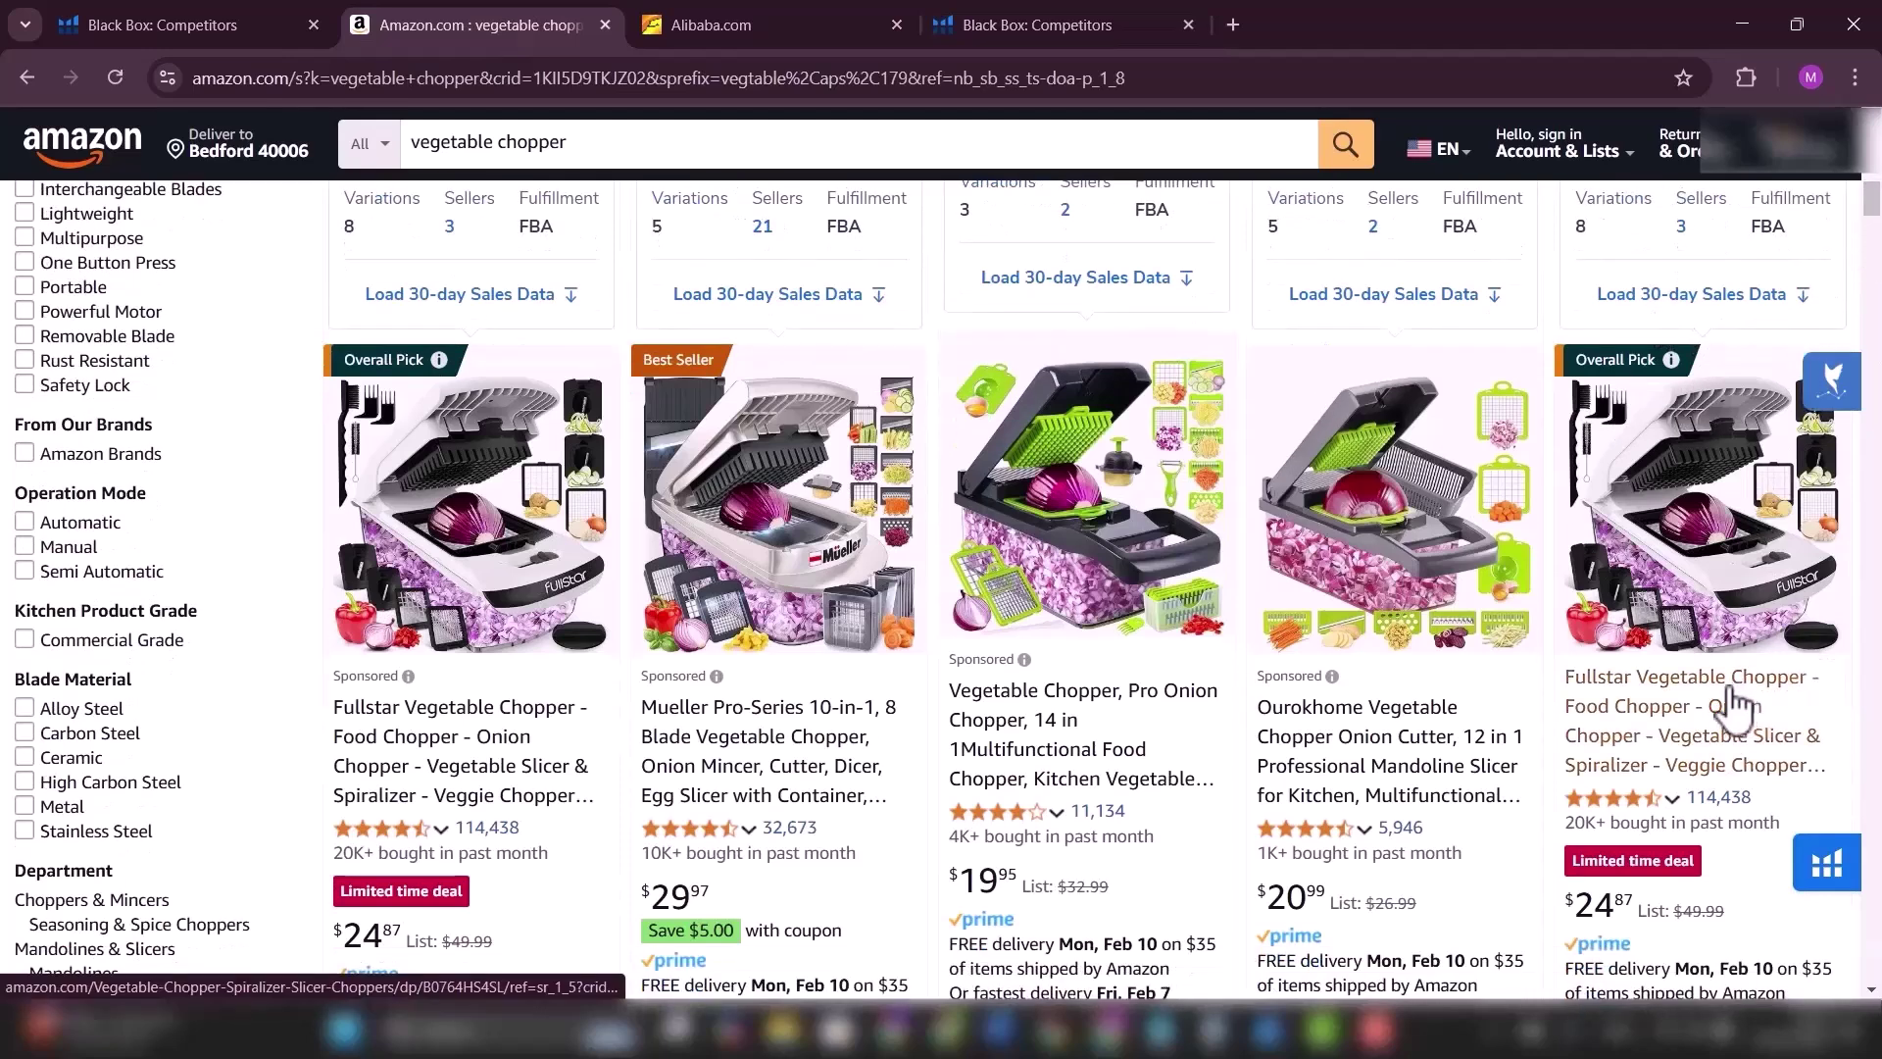
{"action": "middle_click", "coordinate": [1730, 563]}
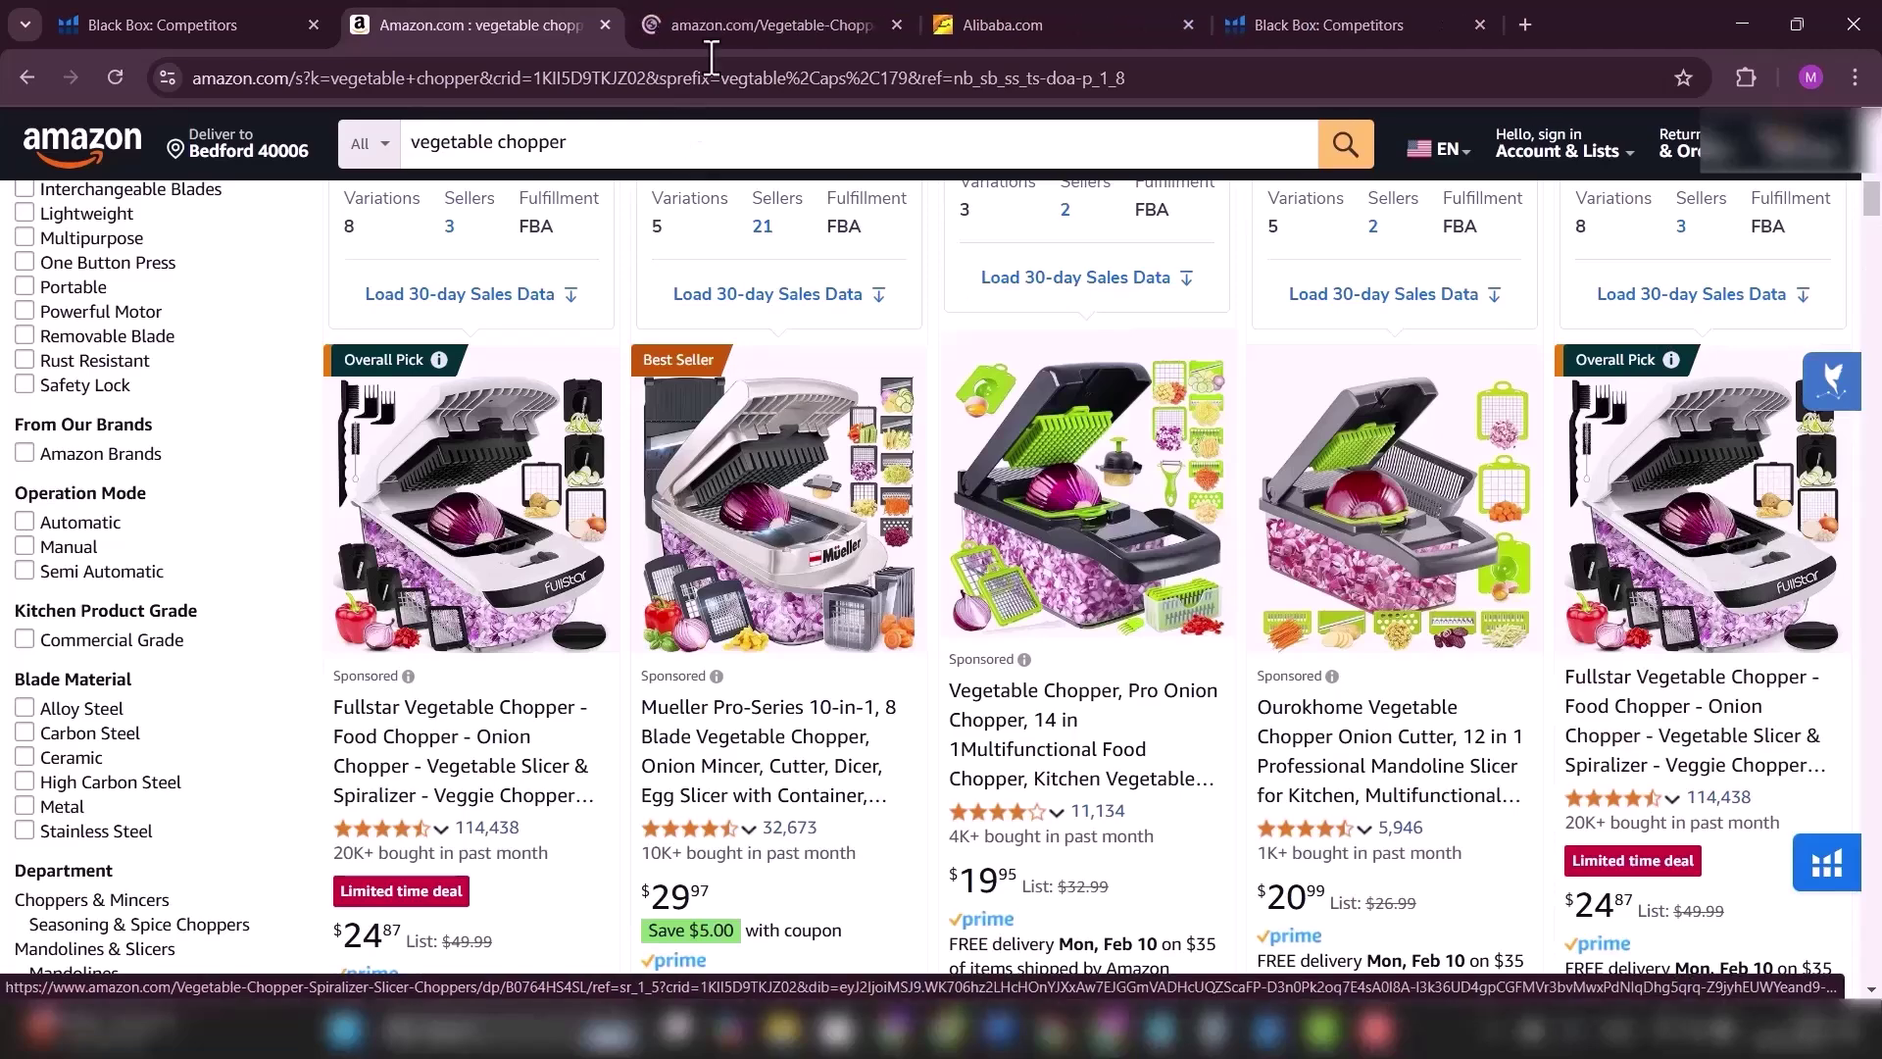
{"action": "left_click", "coordinate": [743, 29]}
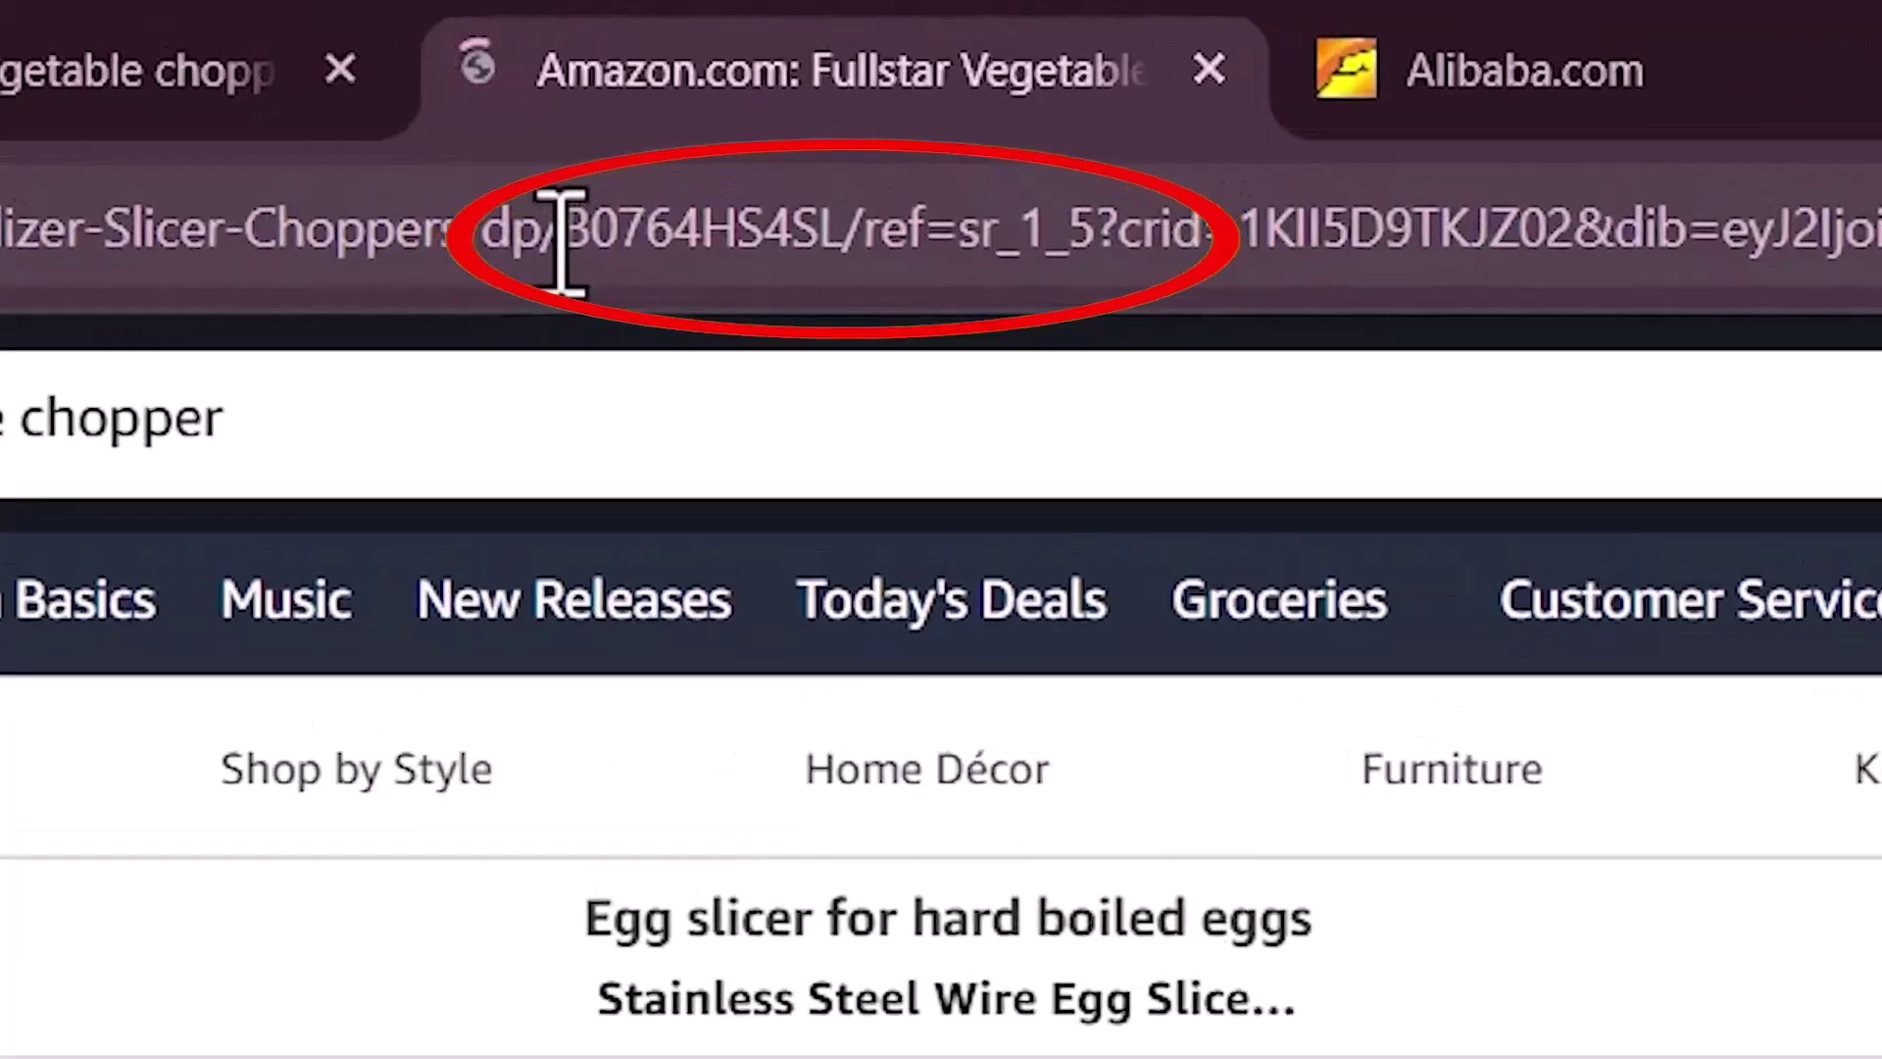
Step: Copy the Fullstar chopper's ASIN from the Amazon results and paste B0764HS4SL into the Black Box competitor search
{"action": "key", "text": "ctrl+shift+Tab"}
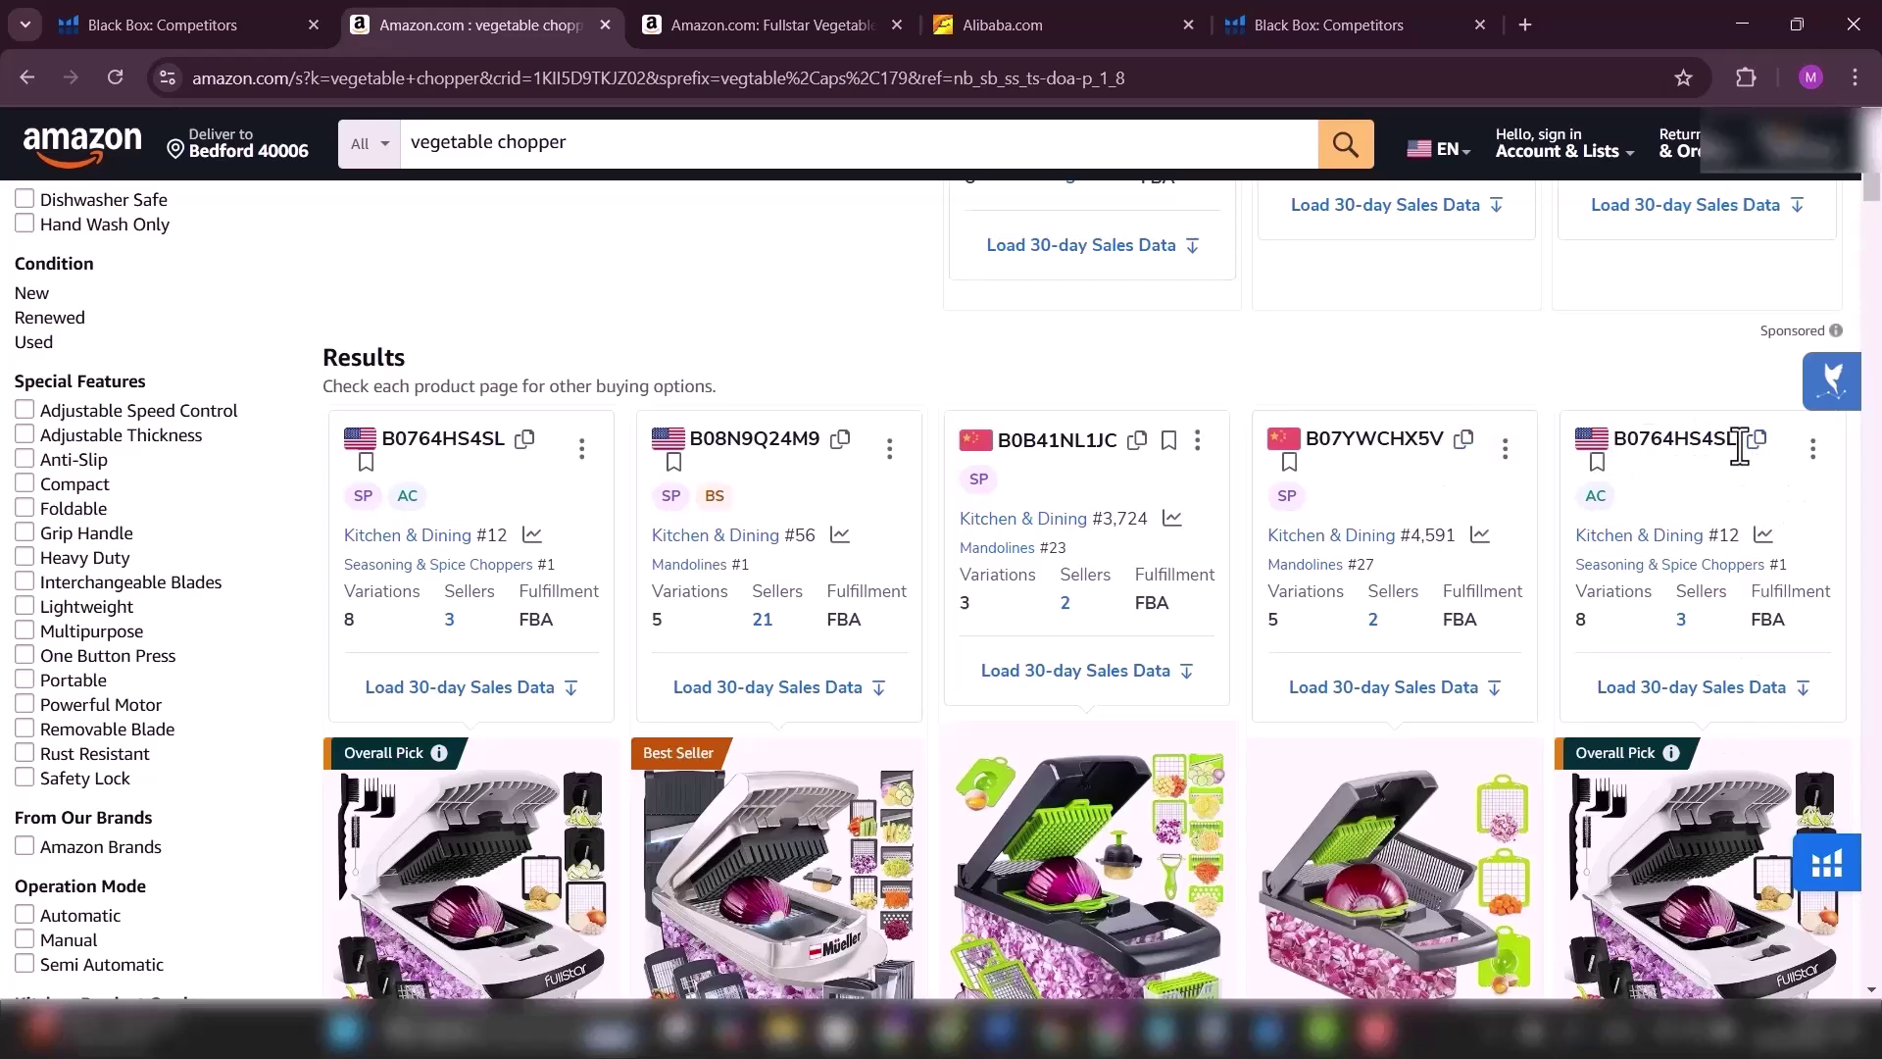
{"action": "left_click", "coordinate": [1353, 24]}
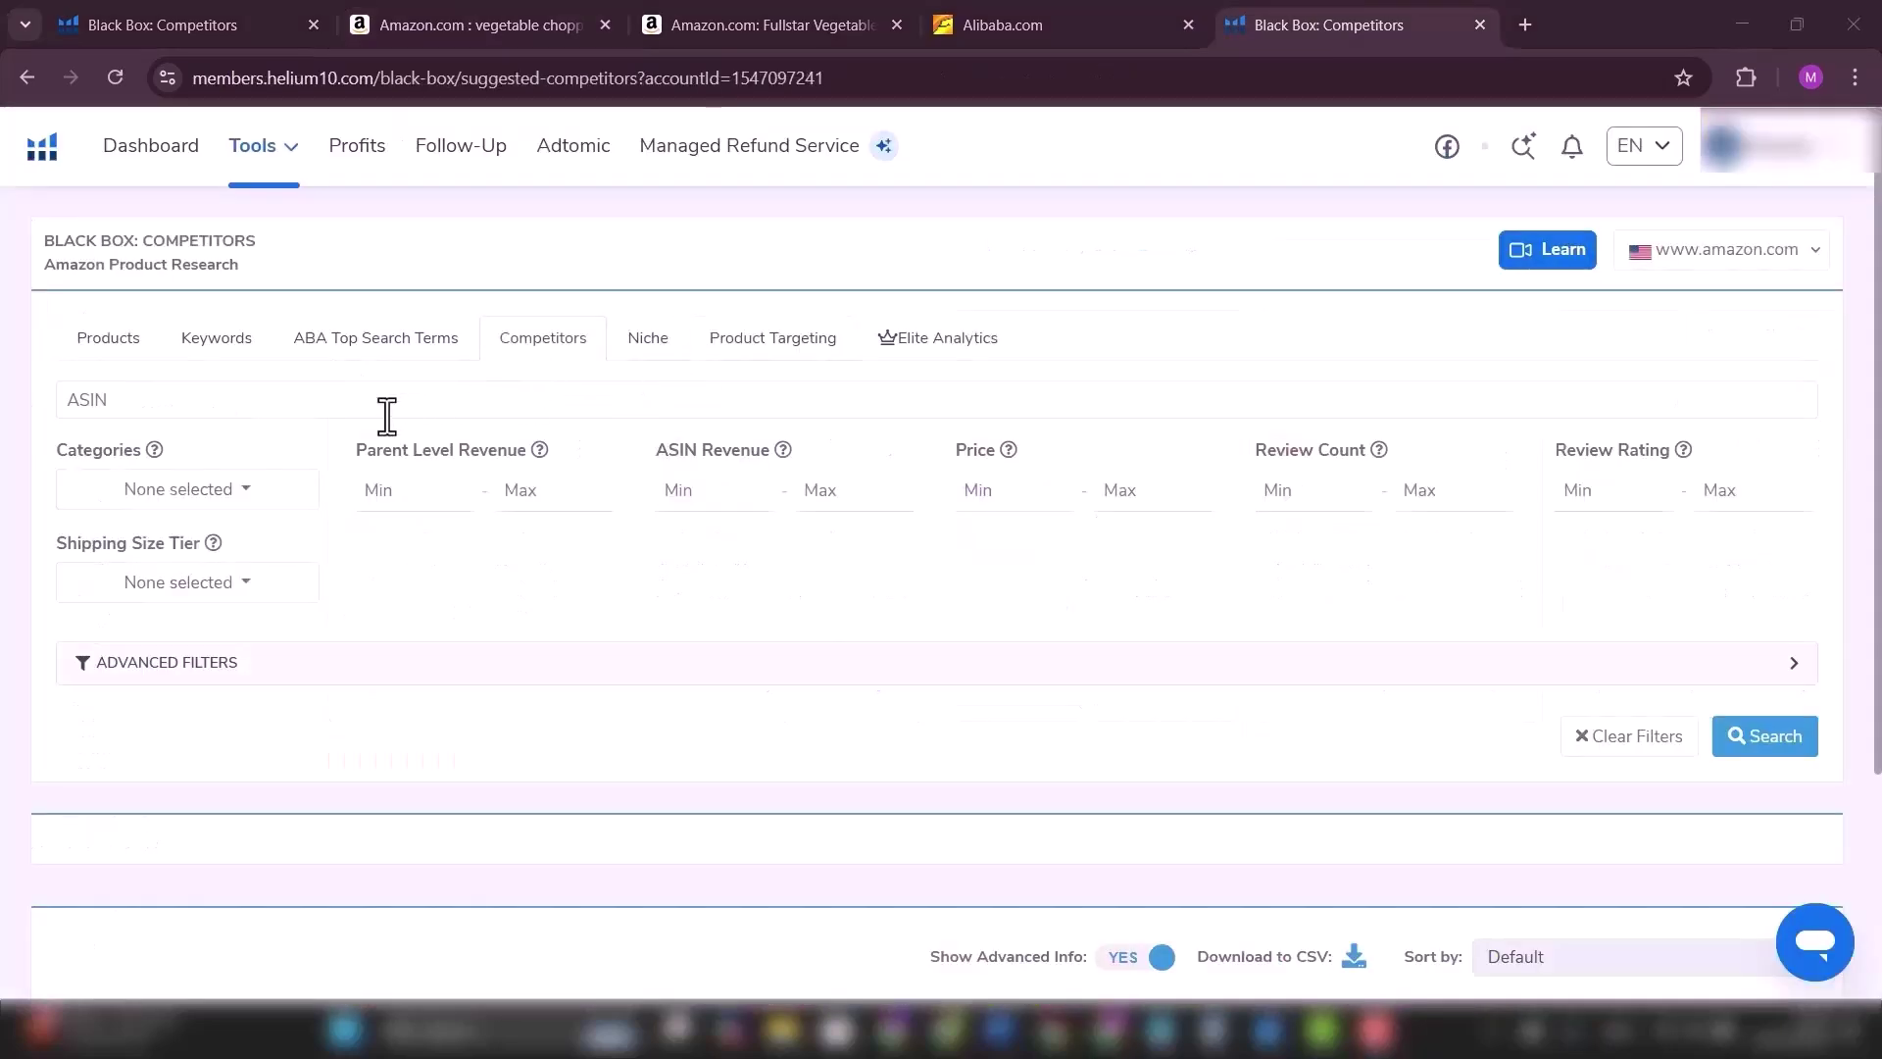
{"action": "right_click", "coordinate": [387, 412]}
{"action": "left_click", "coordinate": [484, 655]}
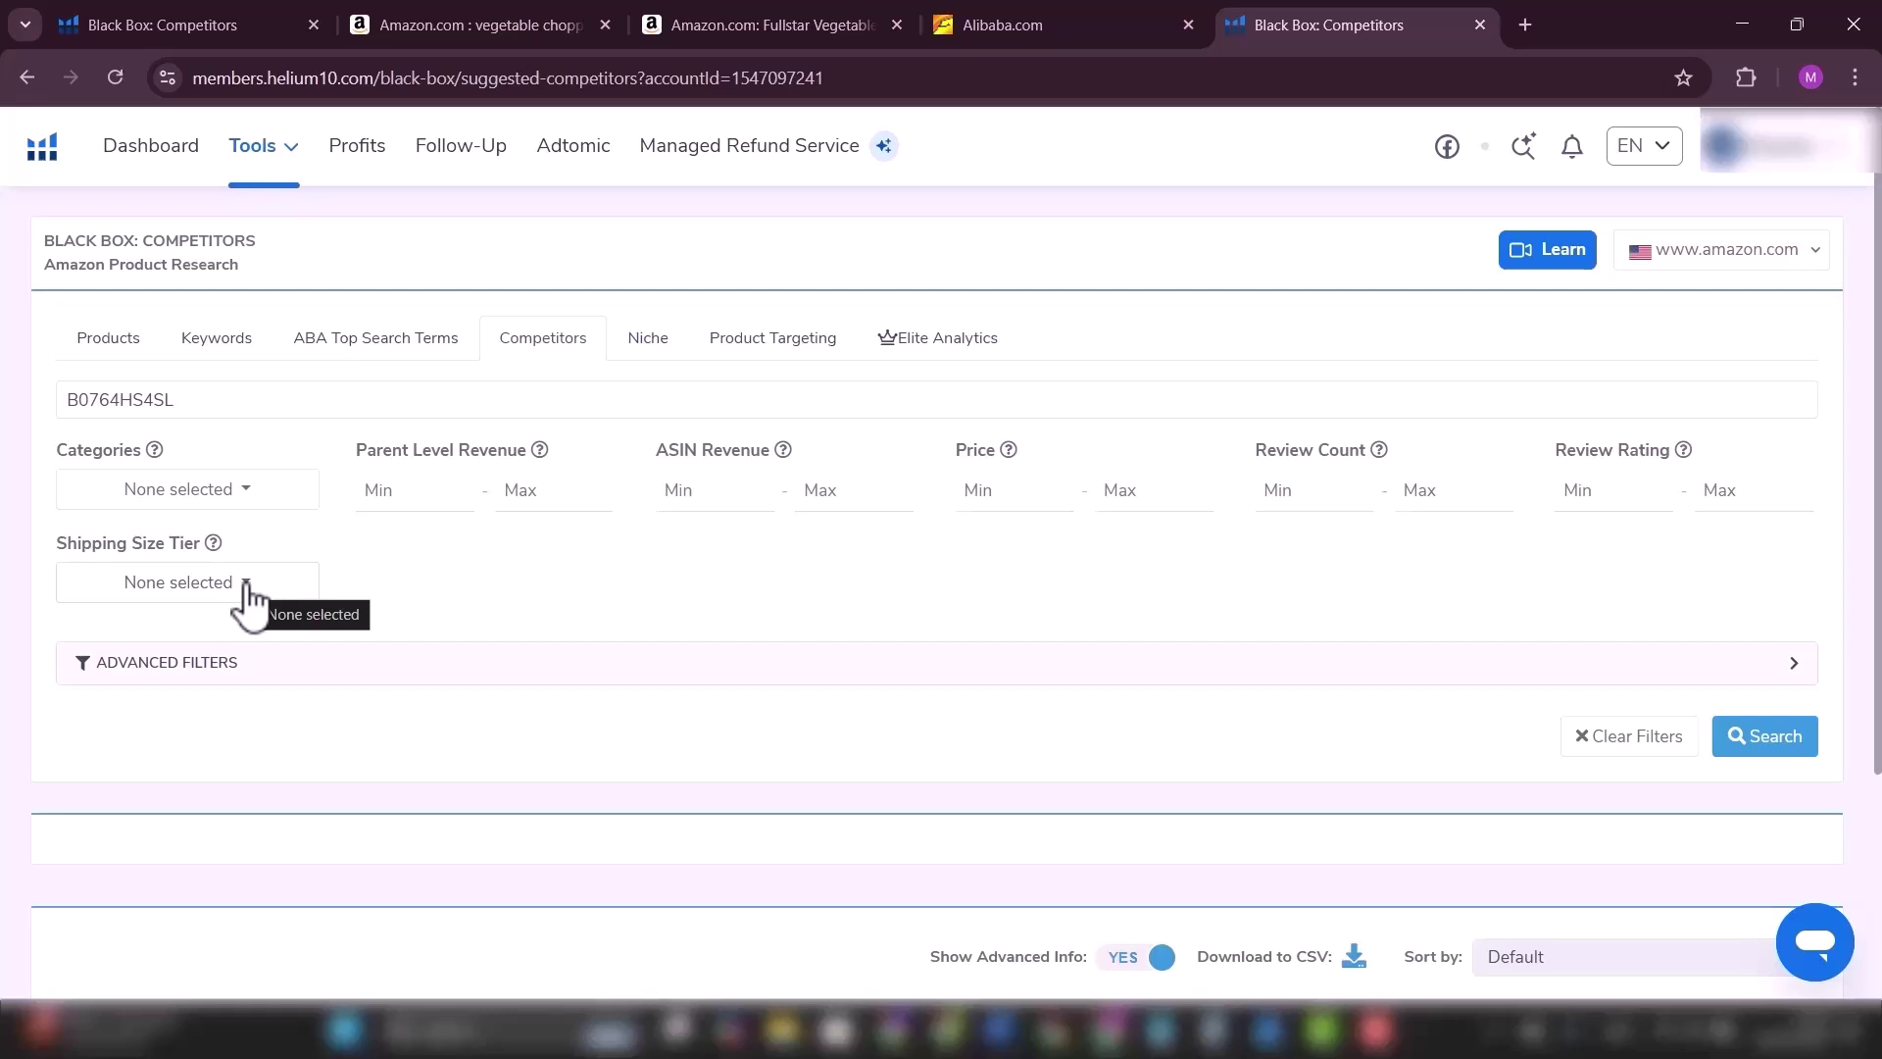
Step: Filter the competitor search by Small Standard-Size and Large Standard-Size shipping tiers and a maximum price of 10, and run it
{"action": "left_click", "coordinate": [245, 585]}
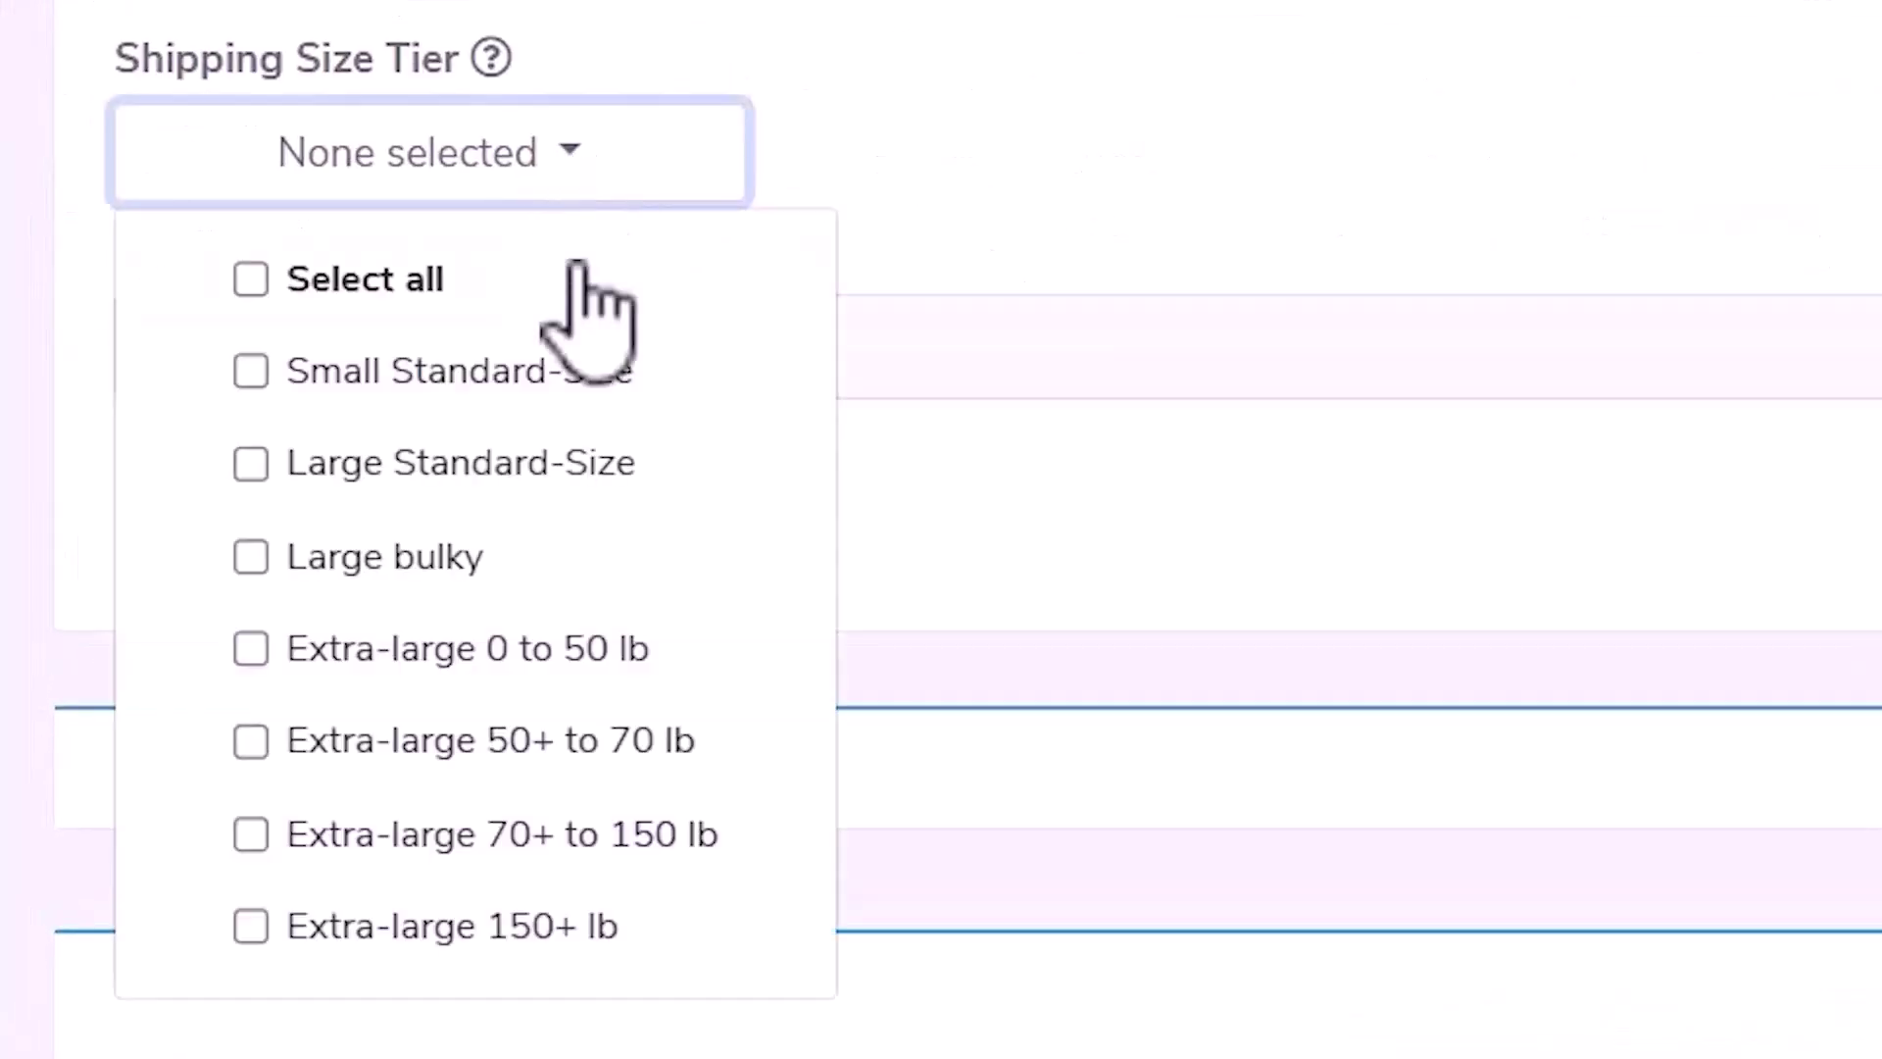
{"action": "left_click", "coordinate": [392, 372]}
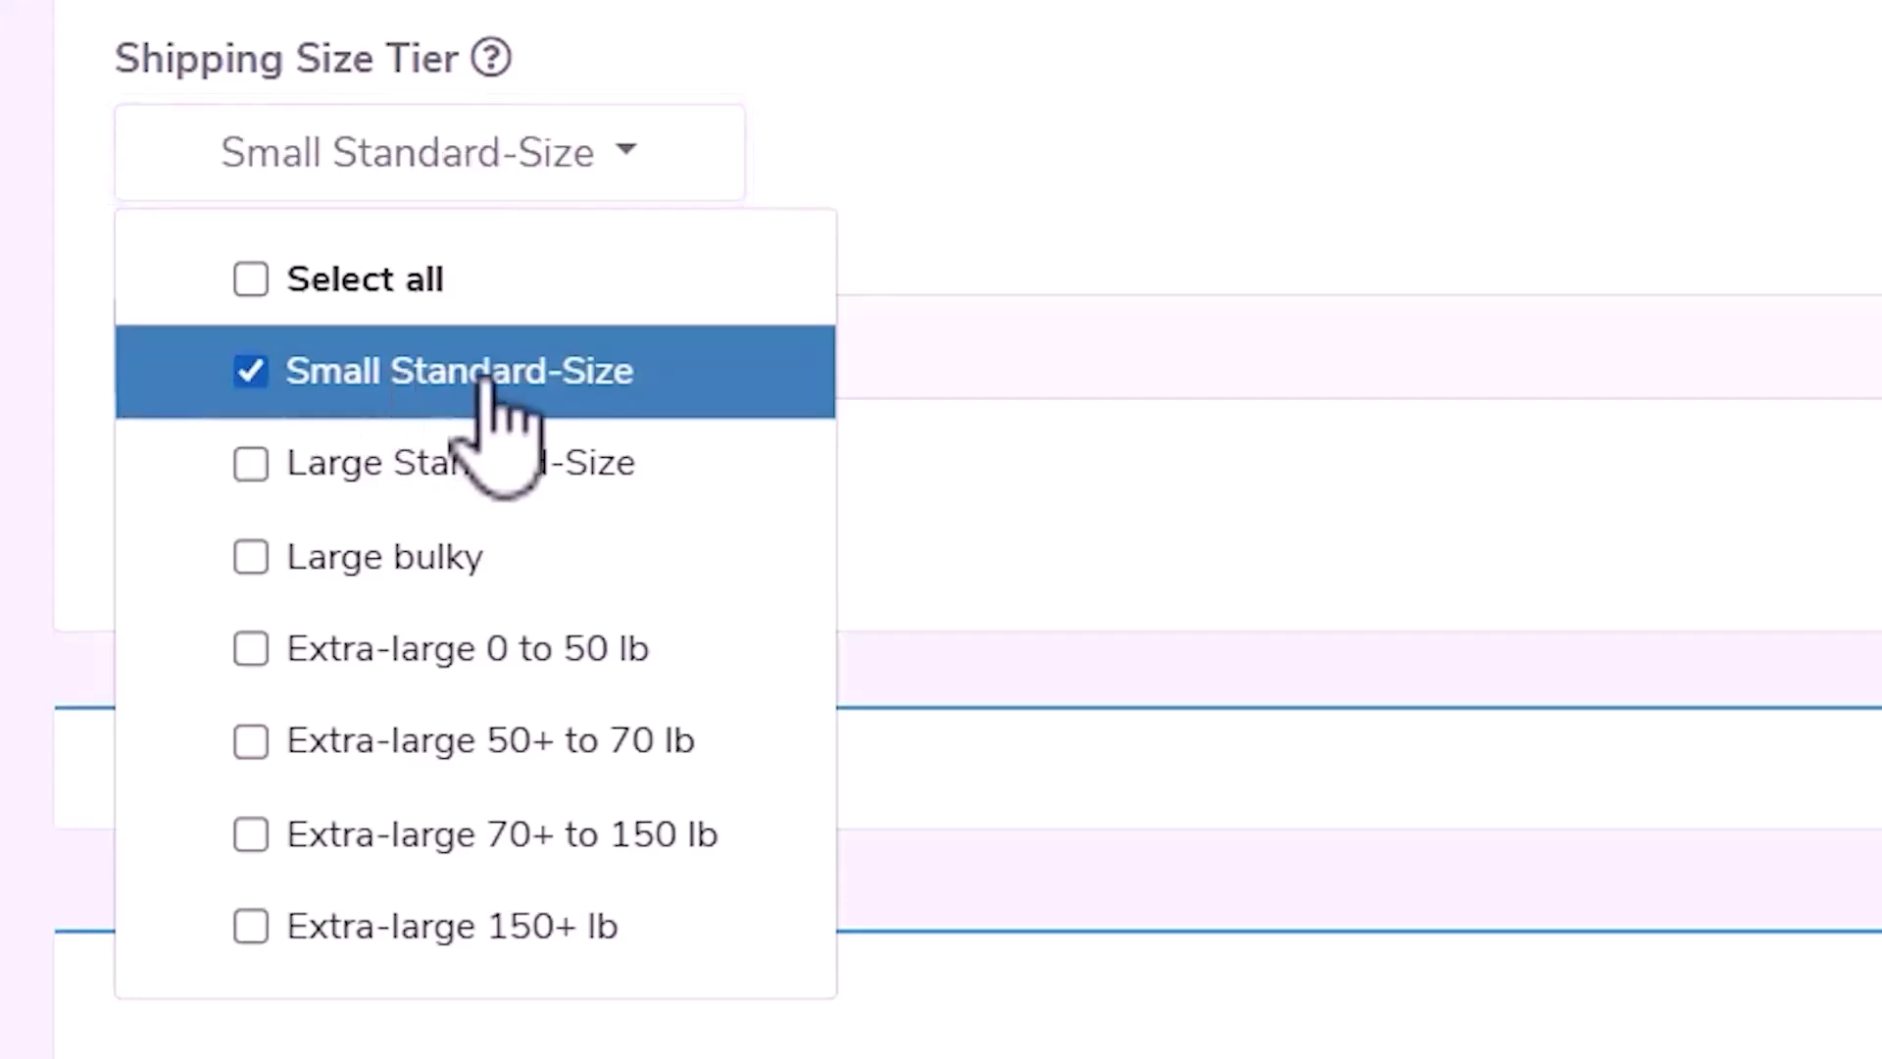
{"action": "left_click", "coordinate": [461, 470]}
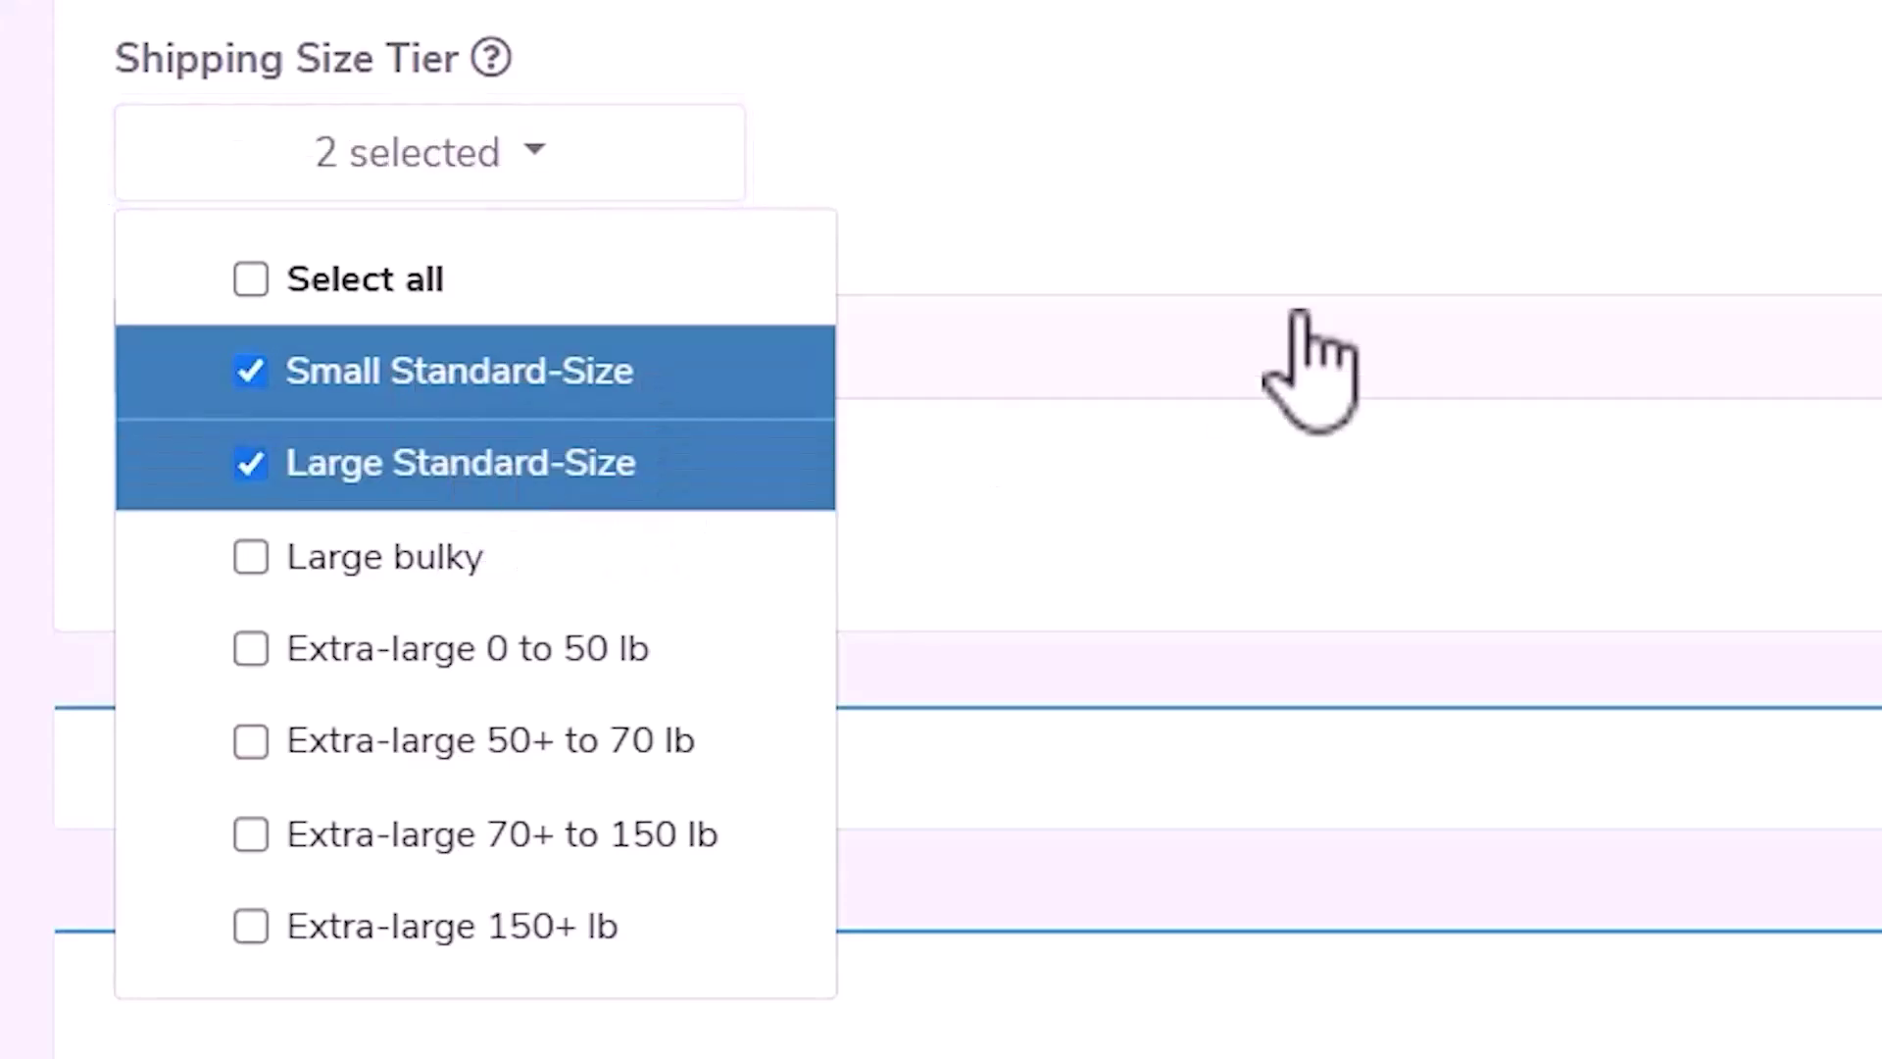
{"action": "left_click", "coordinate": [1176, 231]}
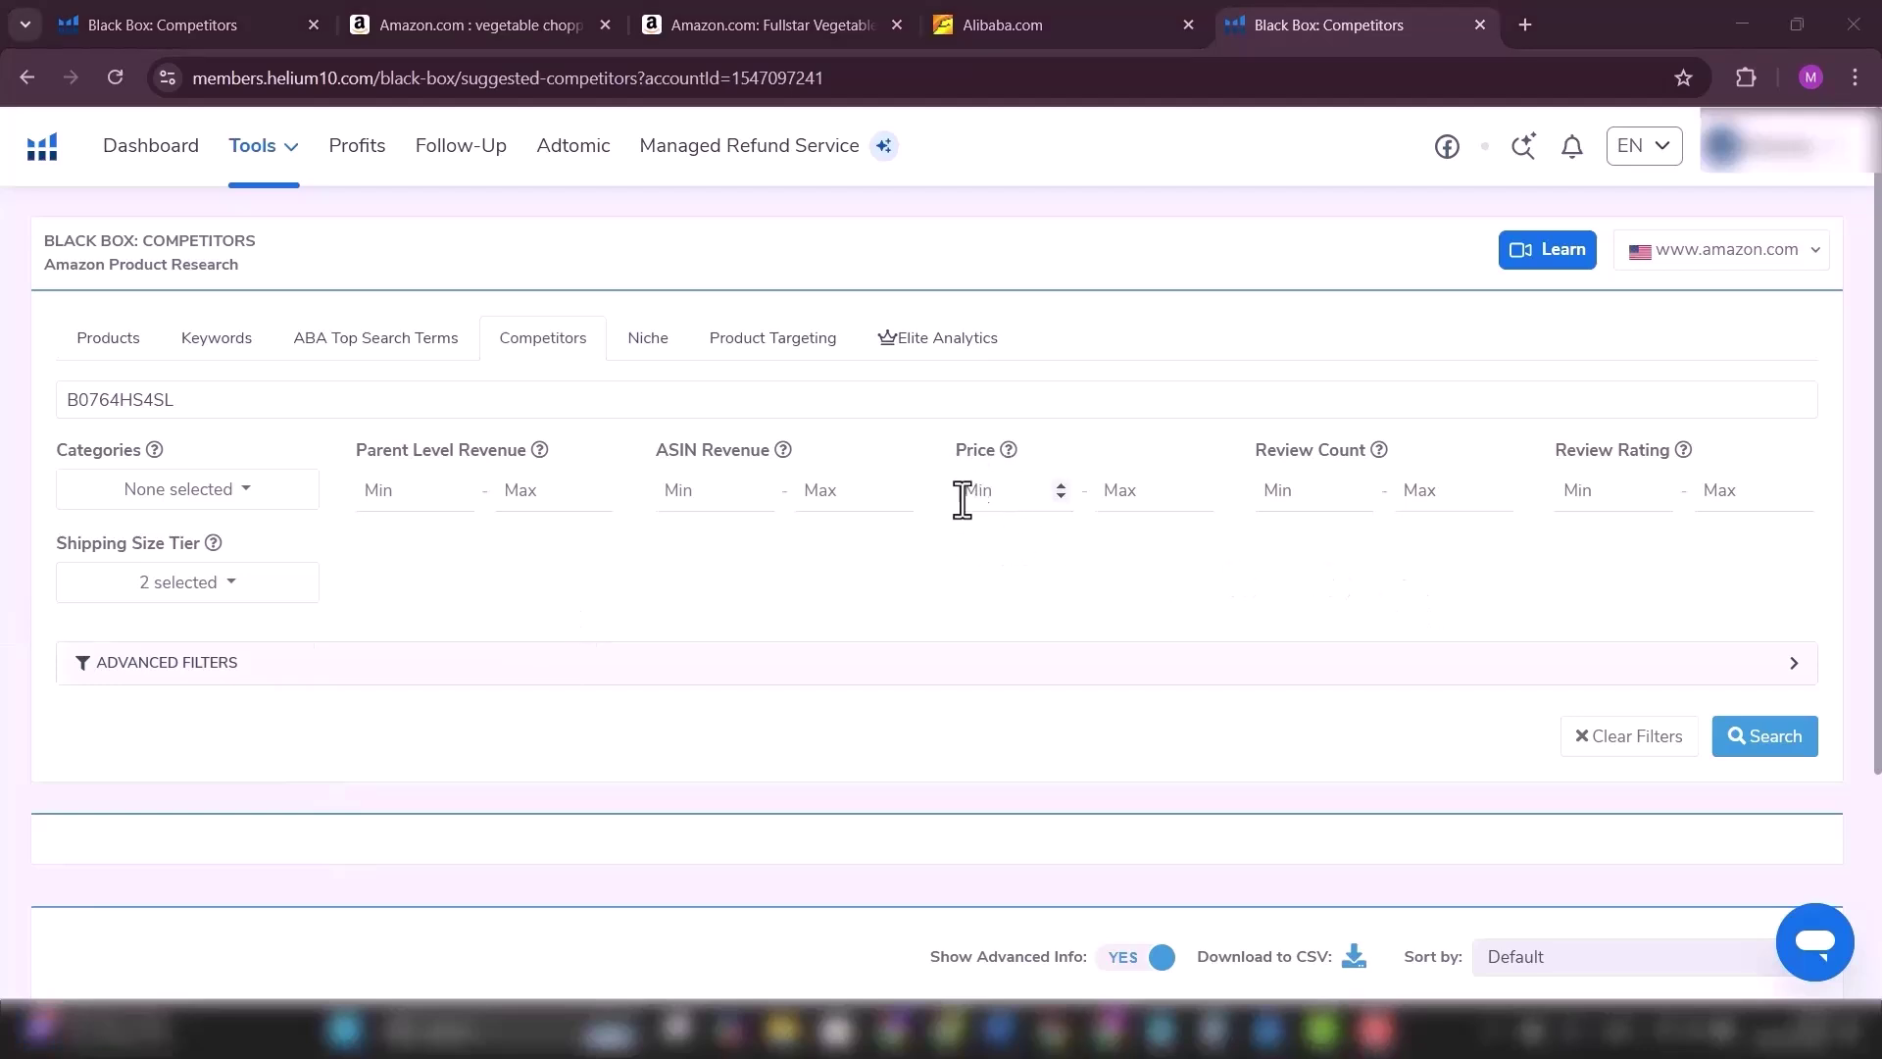
{"action": "left_click", "coordinate": [1124, 490]}
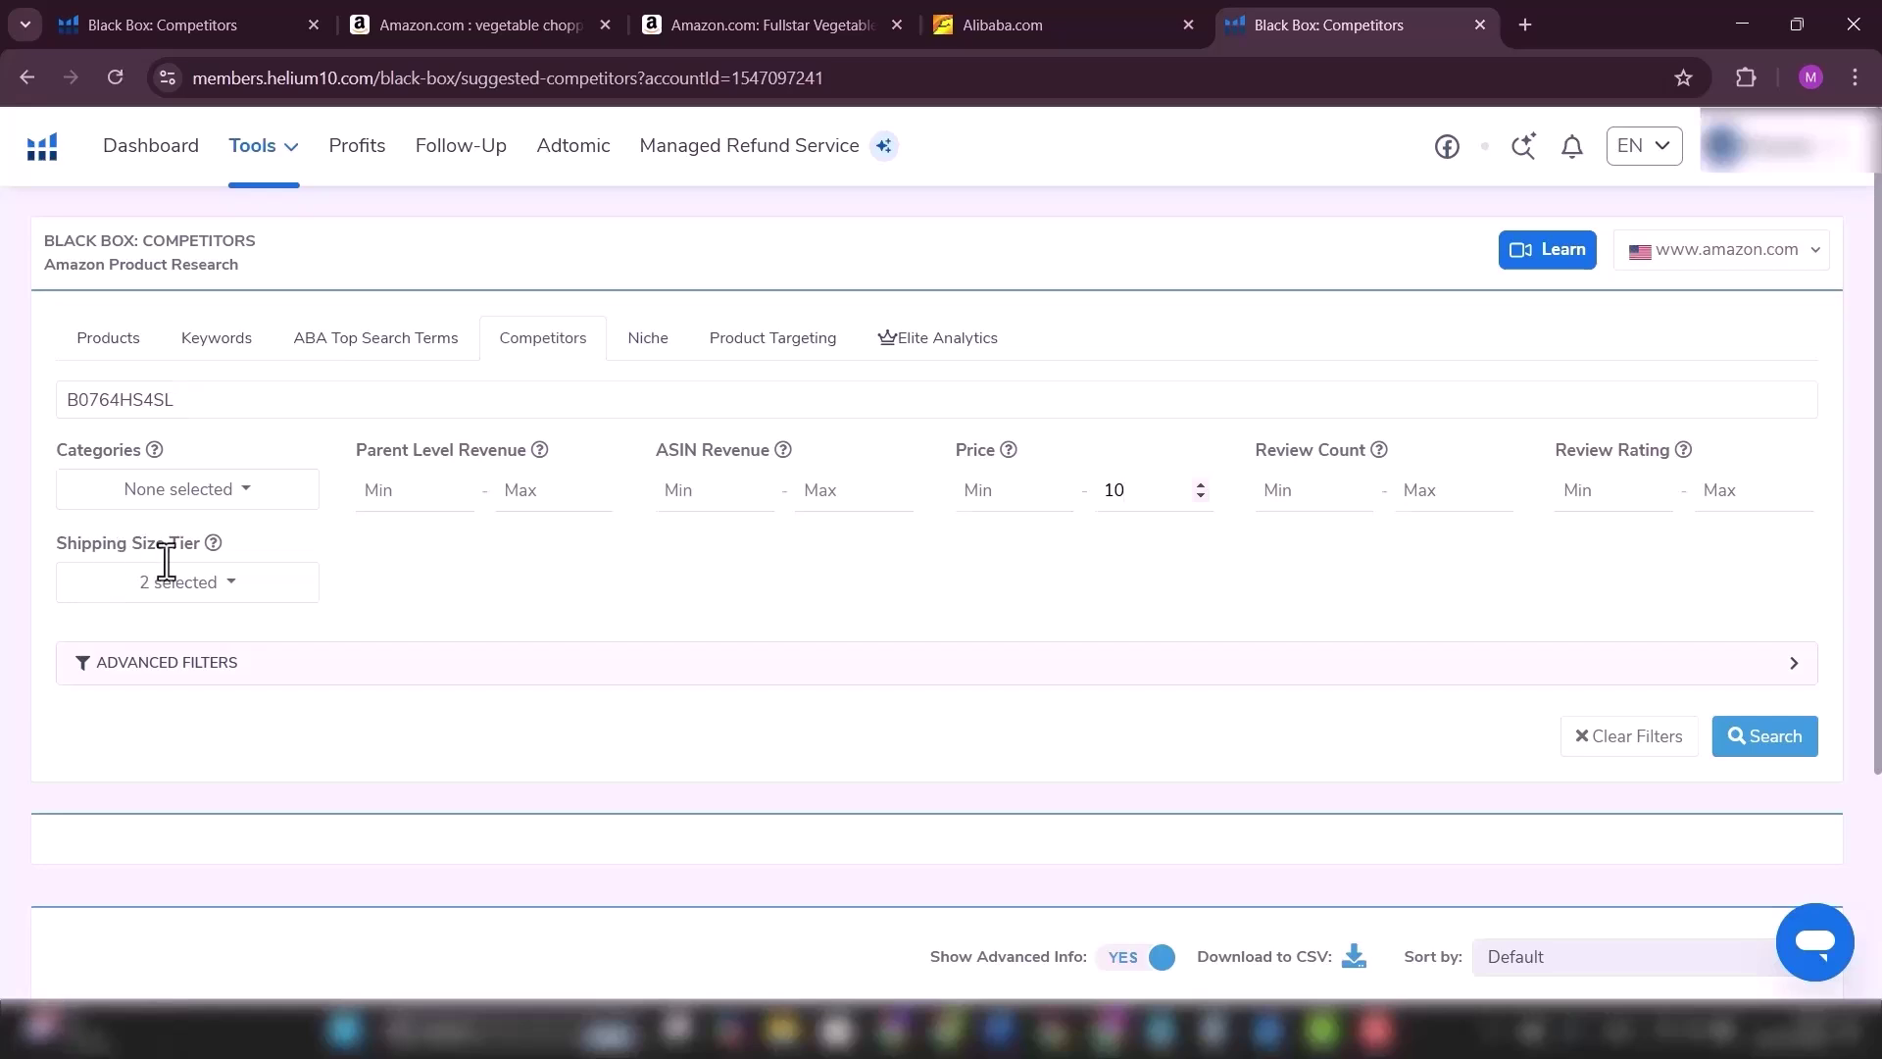
{"action": "left_click", "coordinate": [1776, 745]}
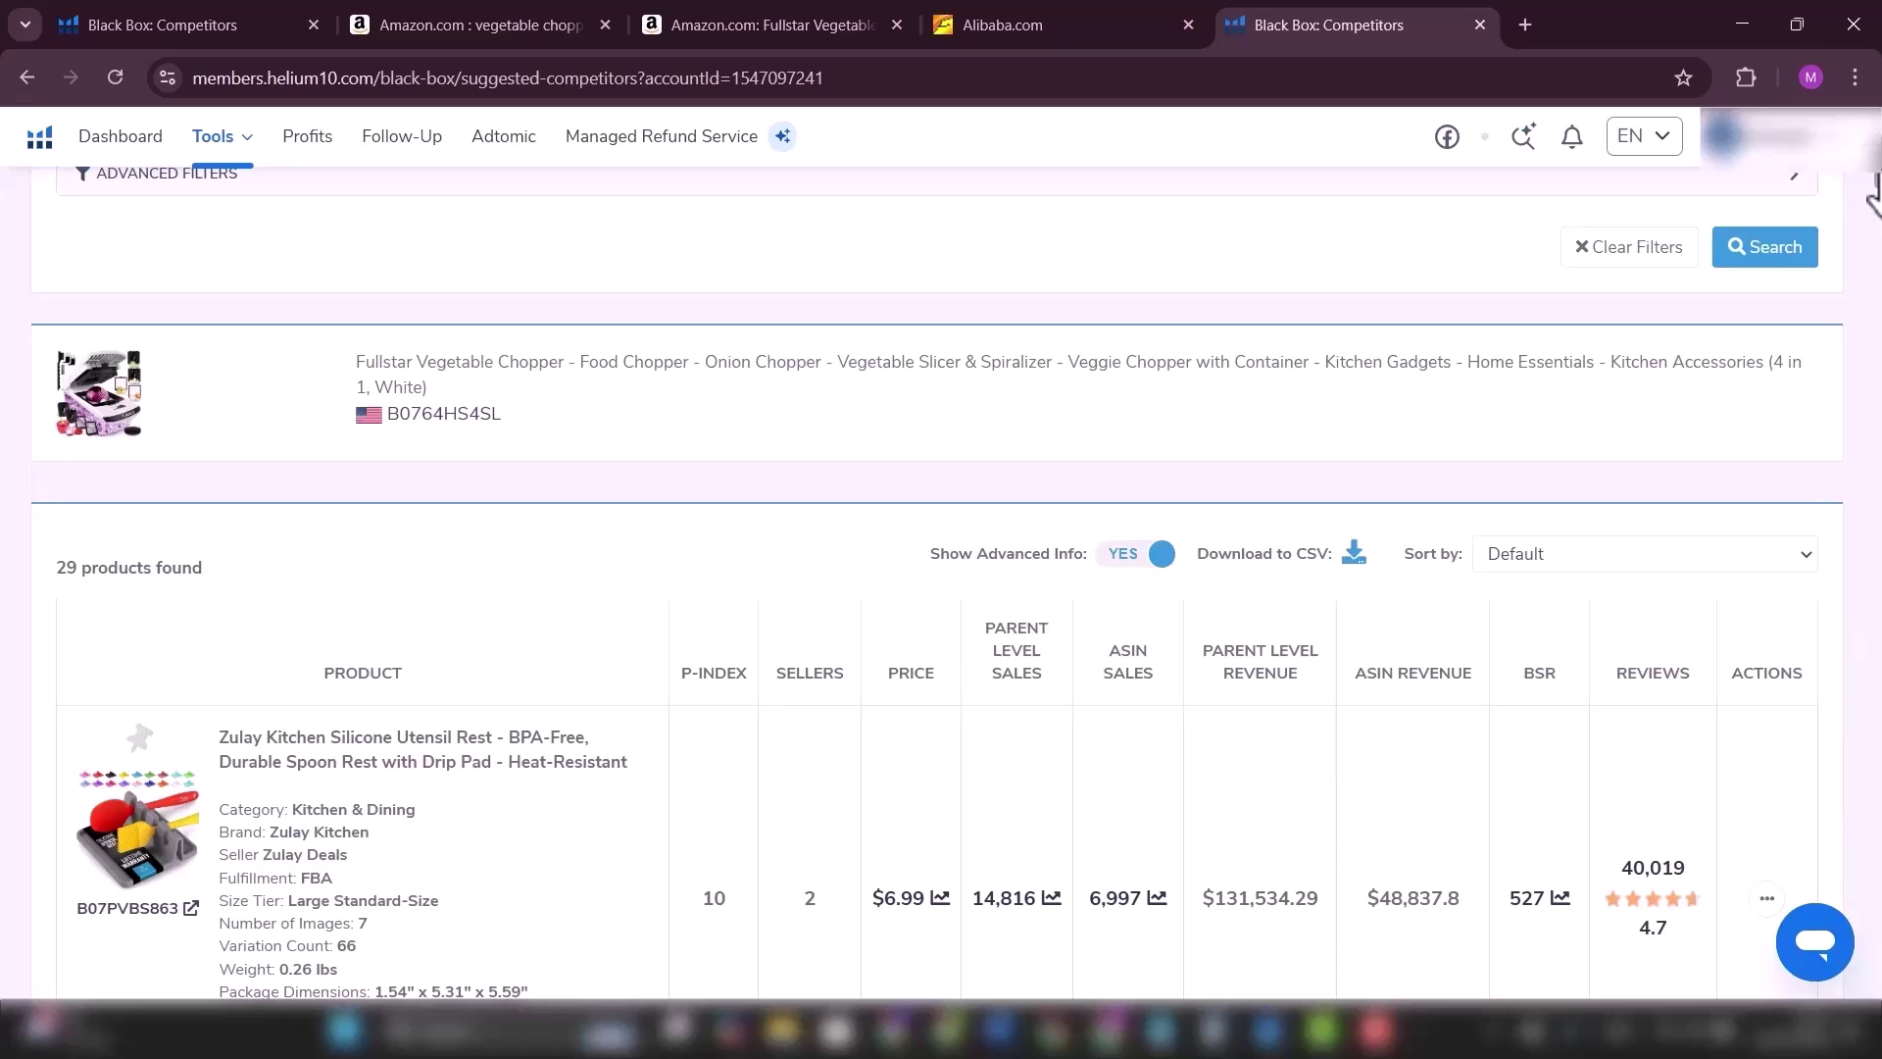
Step: Examine the competitor products' prices, sales, revenue, reviews and size details down to the JOFUYU herb scissors
{"action": "scroll", "coordinate": [1870, 191], "scroll_direction": "down", "scroll_amount": 4}
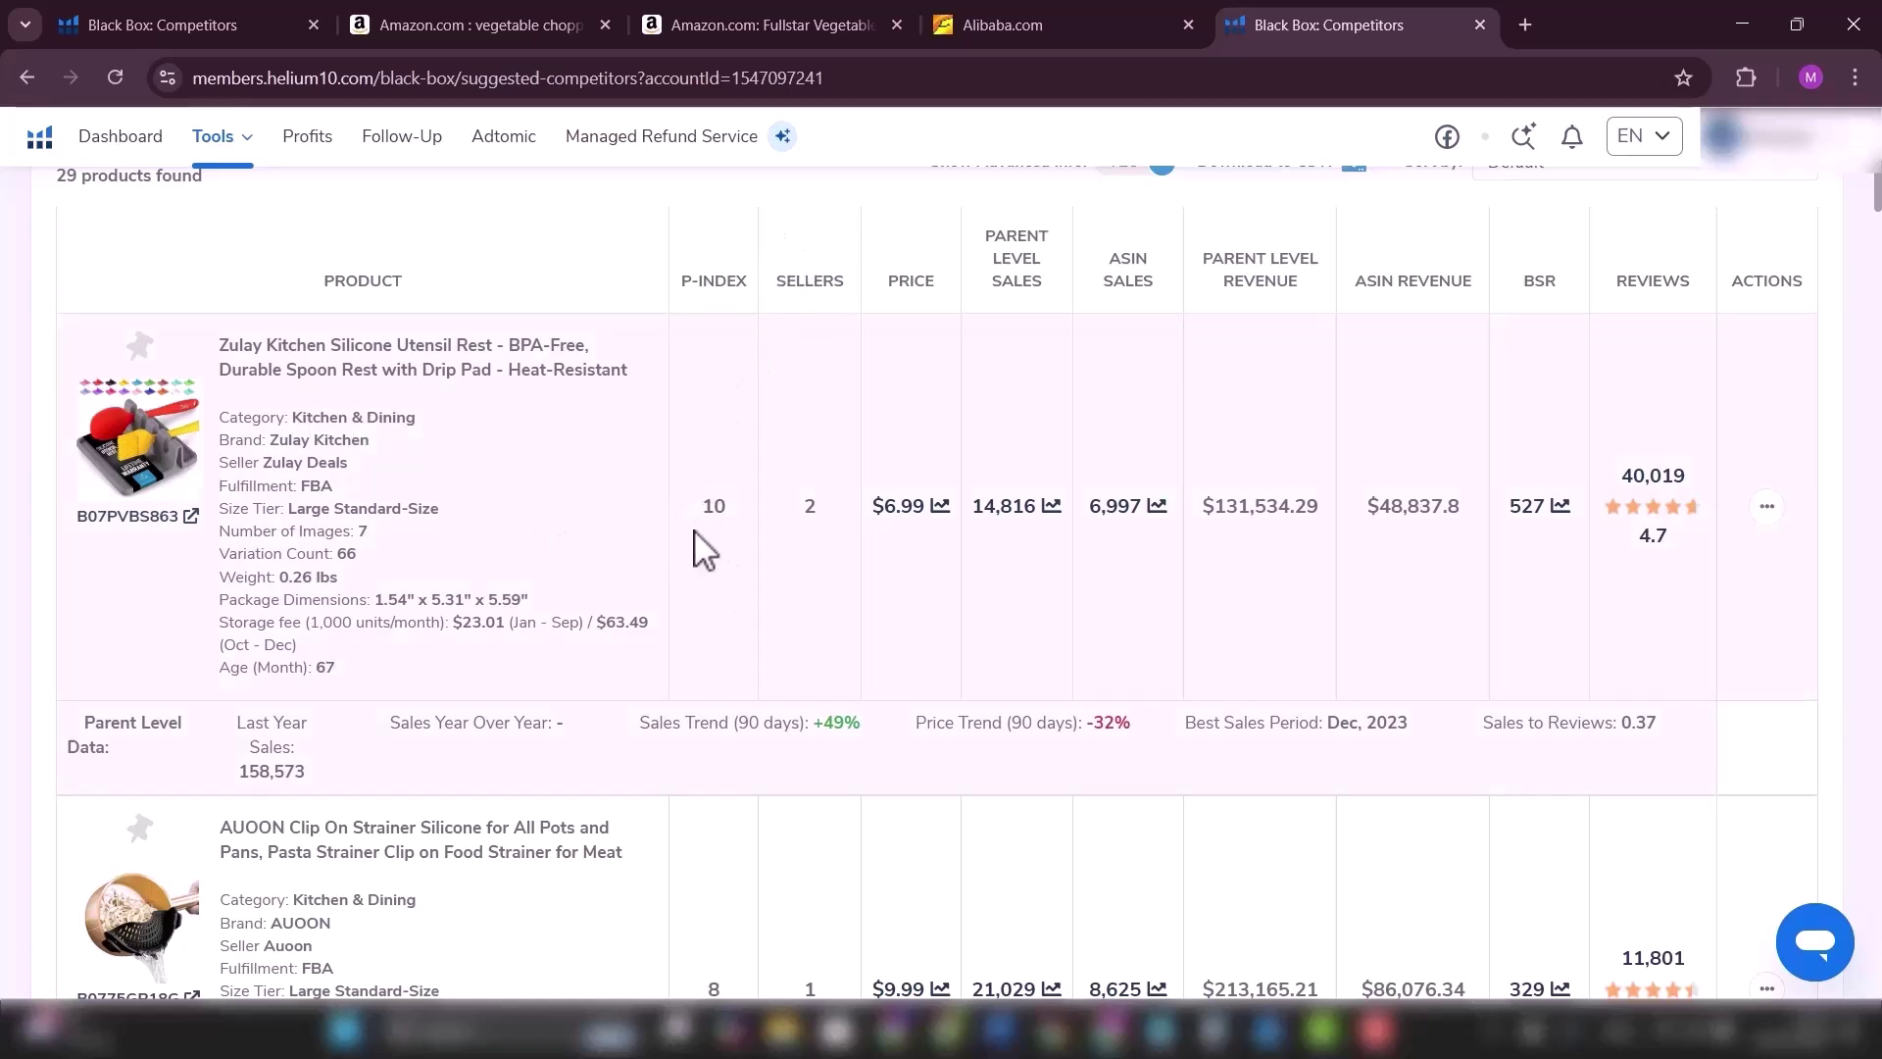
{"action": "scroll", "coordinate": [762, 566], "scroll_direction": "up", "scroll_amount": 2}
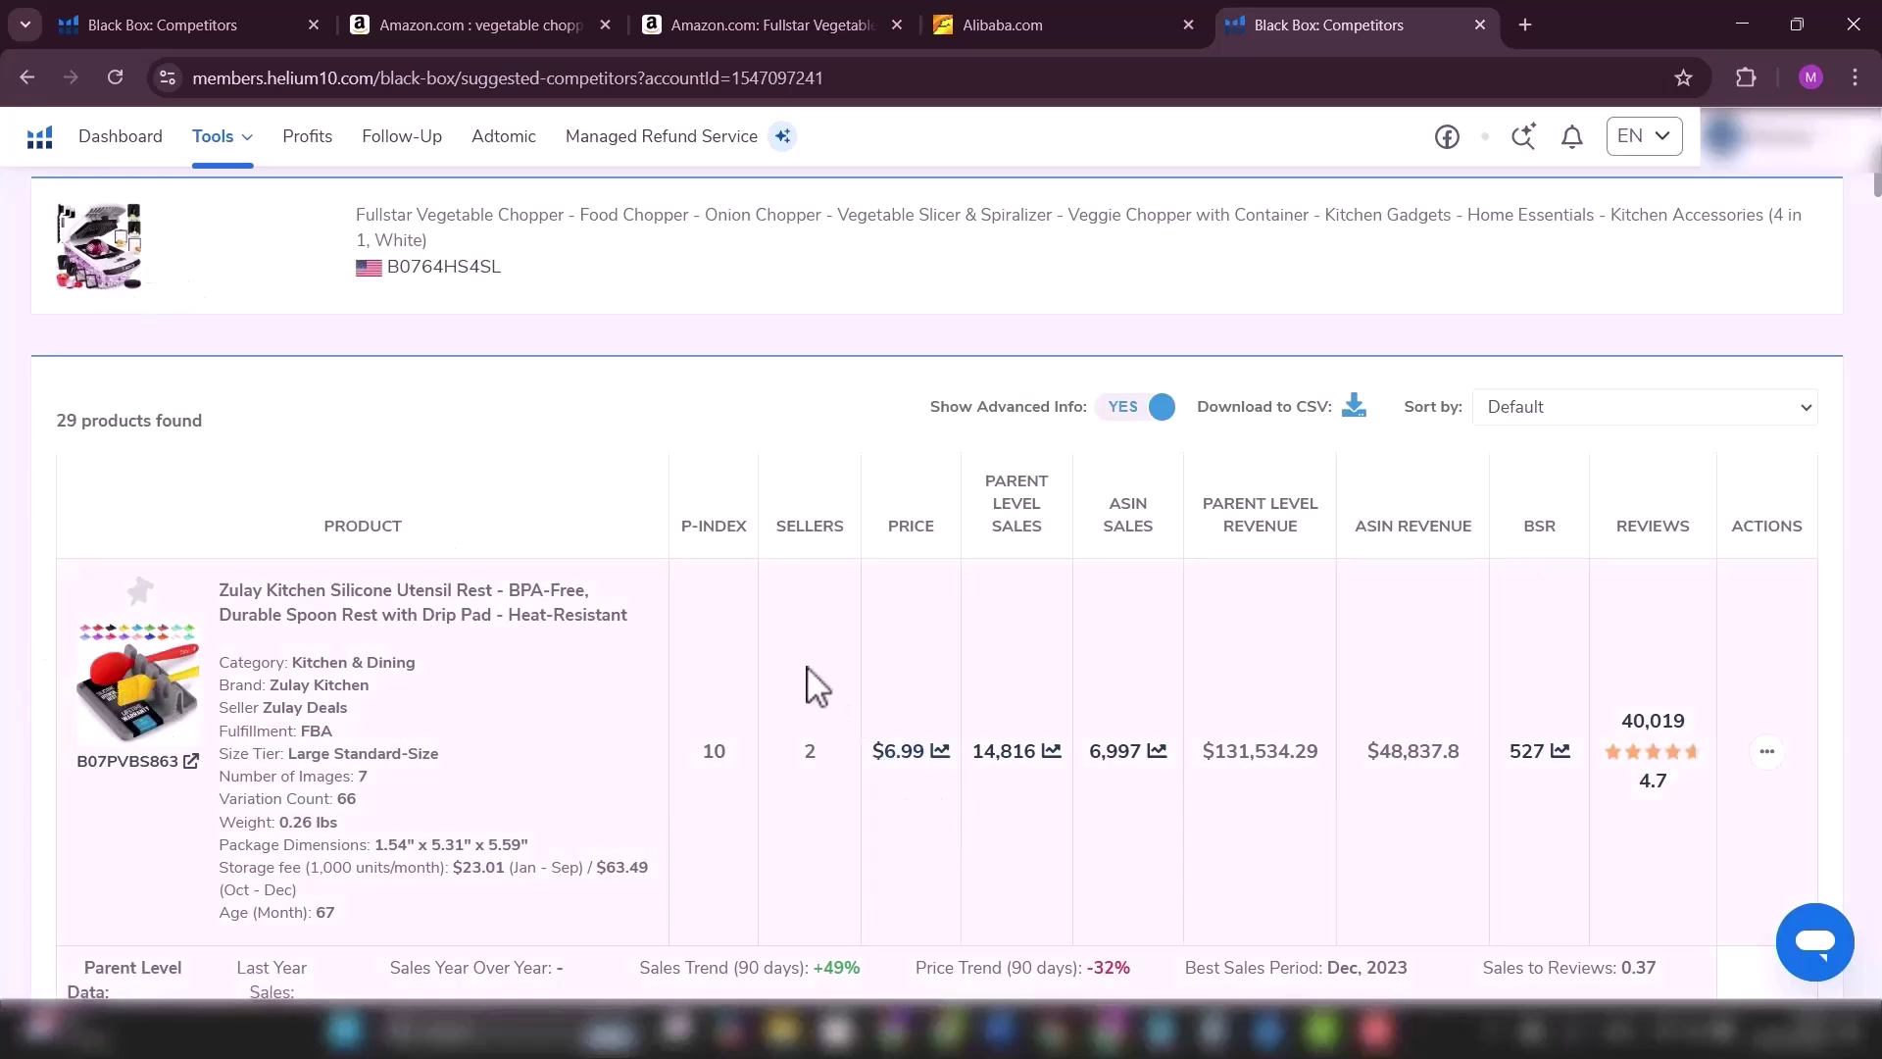
{"action": "scroll", "coordinate": [807, 685], "scroll_direction": "down", "scroll_amount": 4}
{"action": "scroll", "coordinate": [737, 403], "scroll_direction": "up", "scroll_amount": 1}
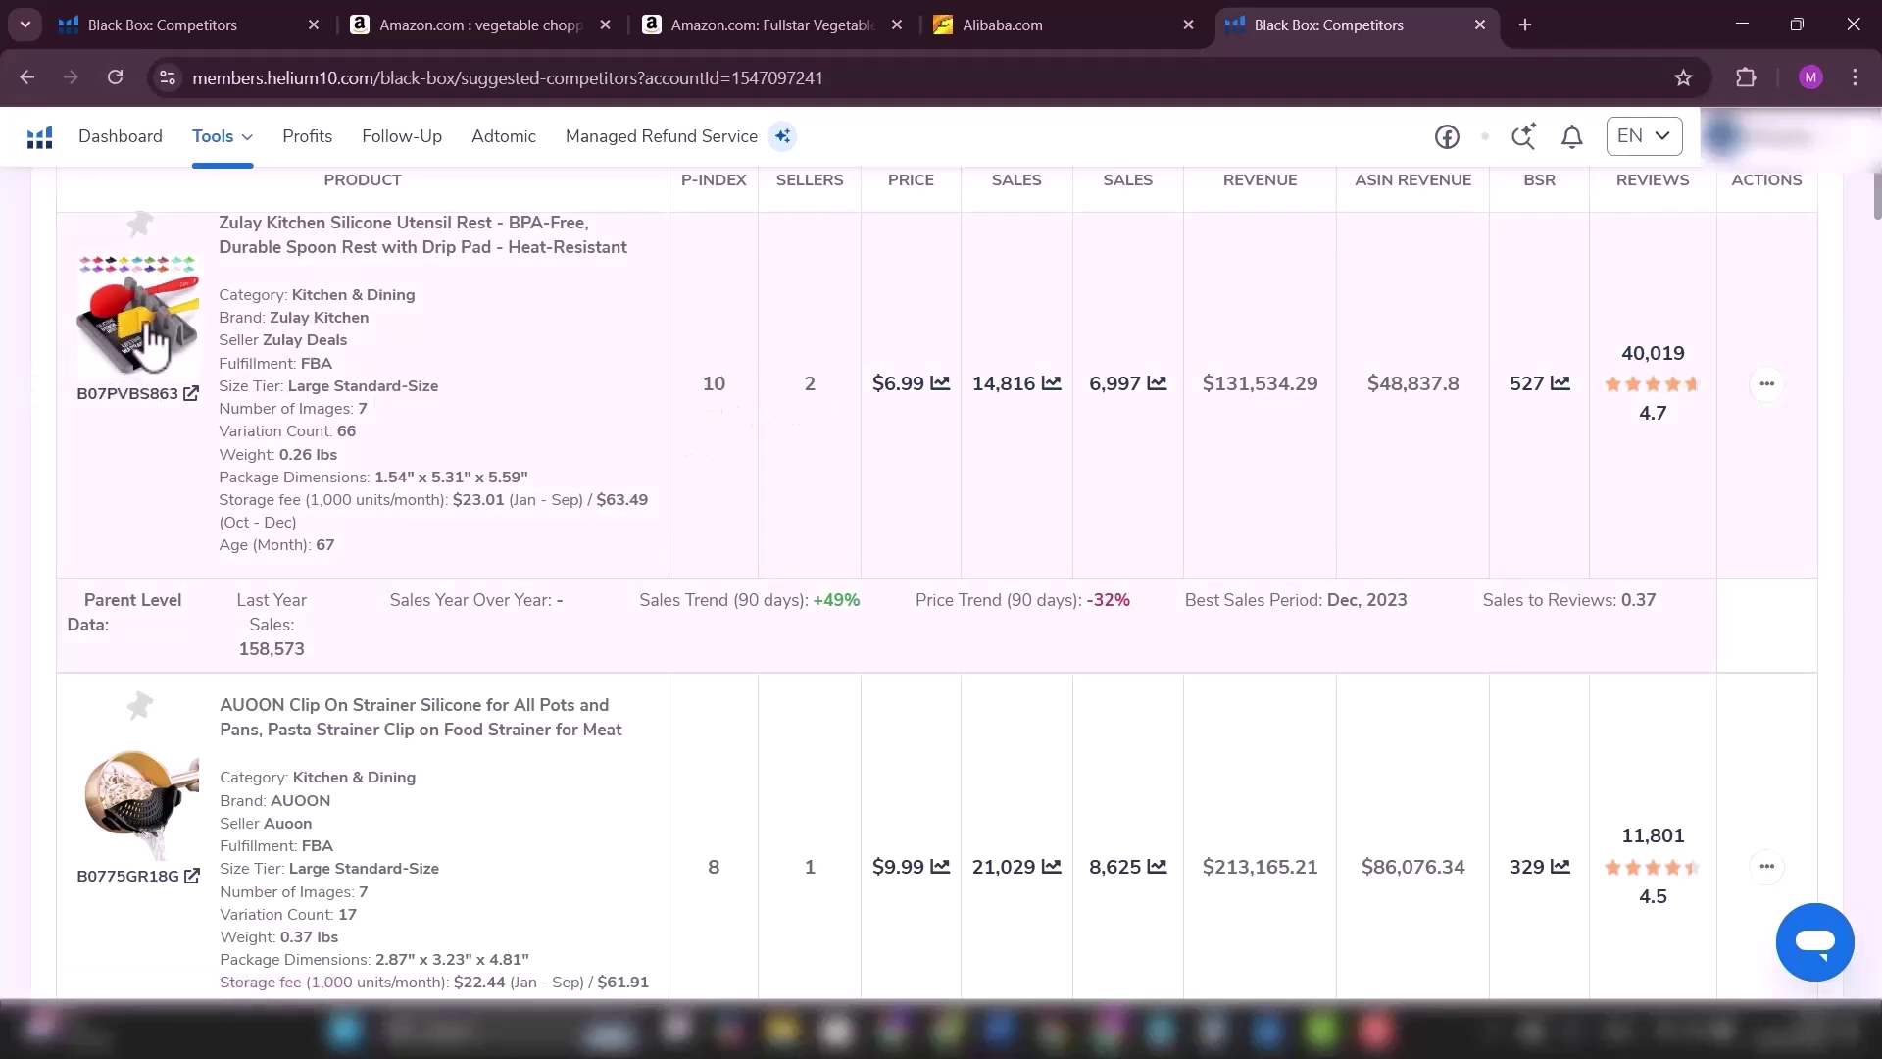
{"action": "scroll", "coordinate": [770, 449], "scroll_direction": "up", "scroll_amount": 1}
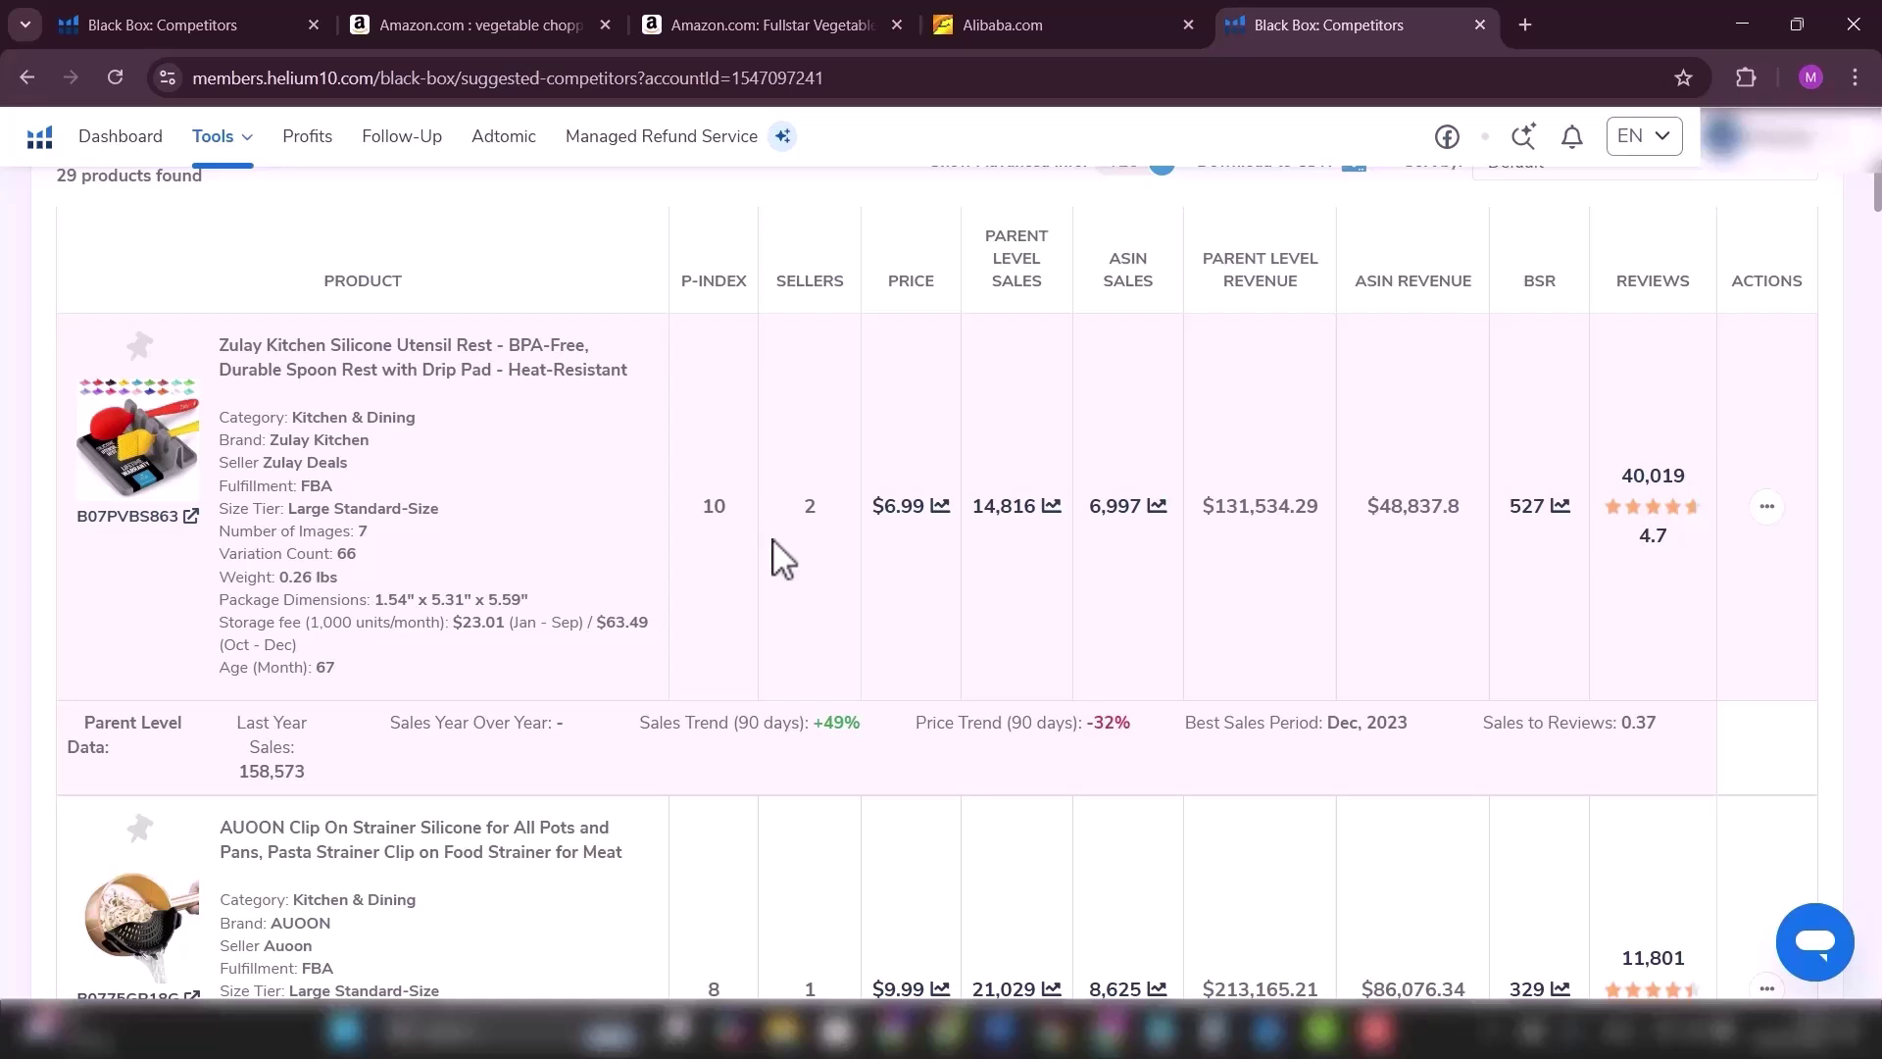
{"action": "scroll", "coordinate": [781, 559], "scroll_direction": "down", "scroll_amount": 4}
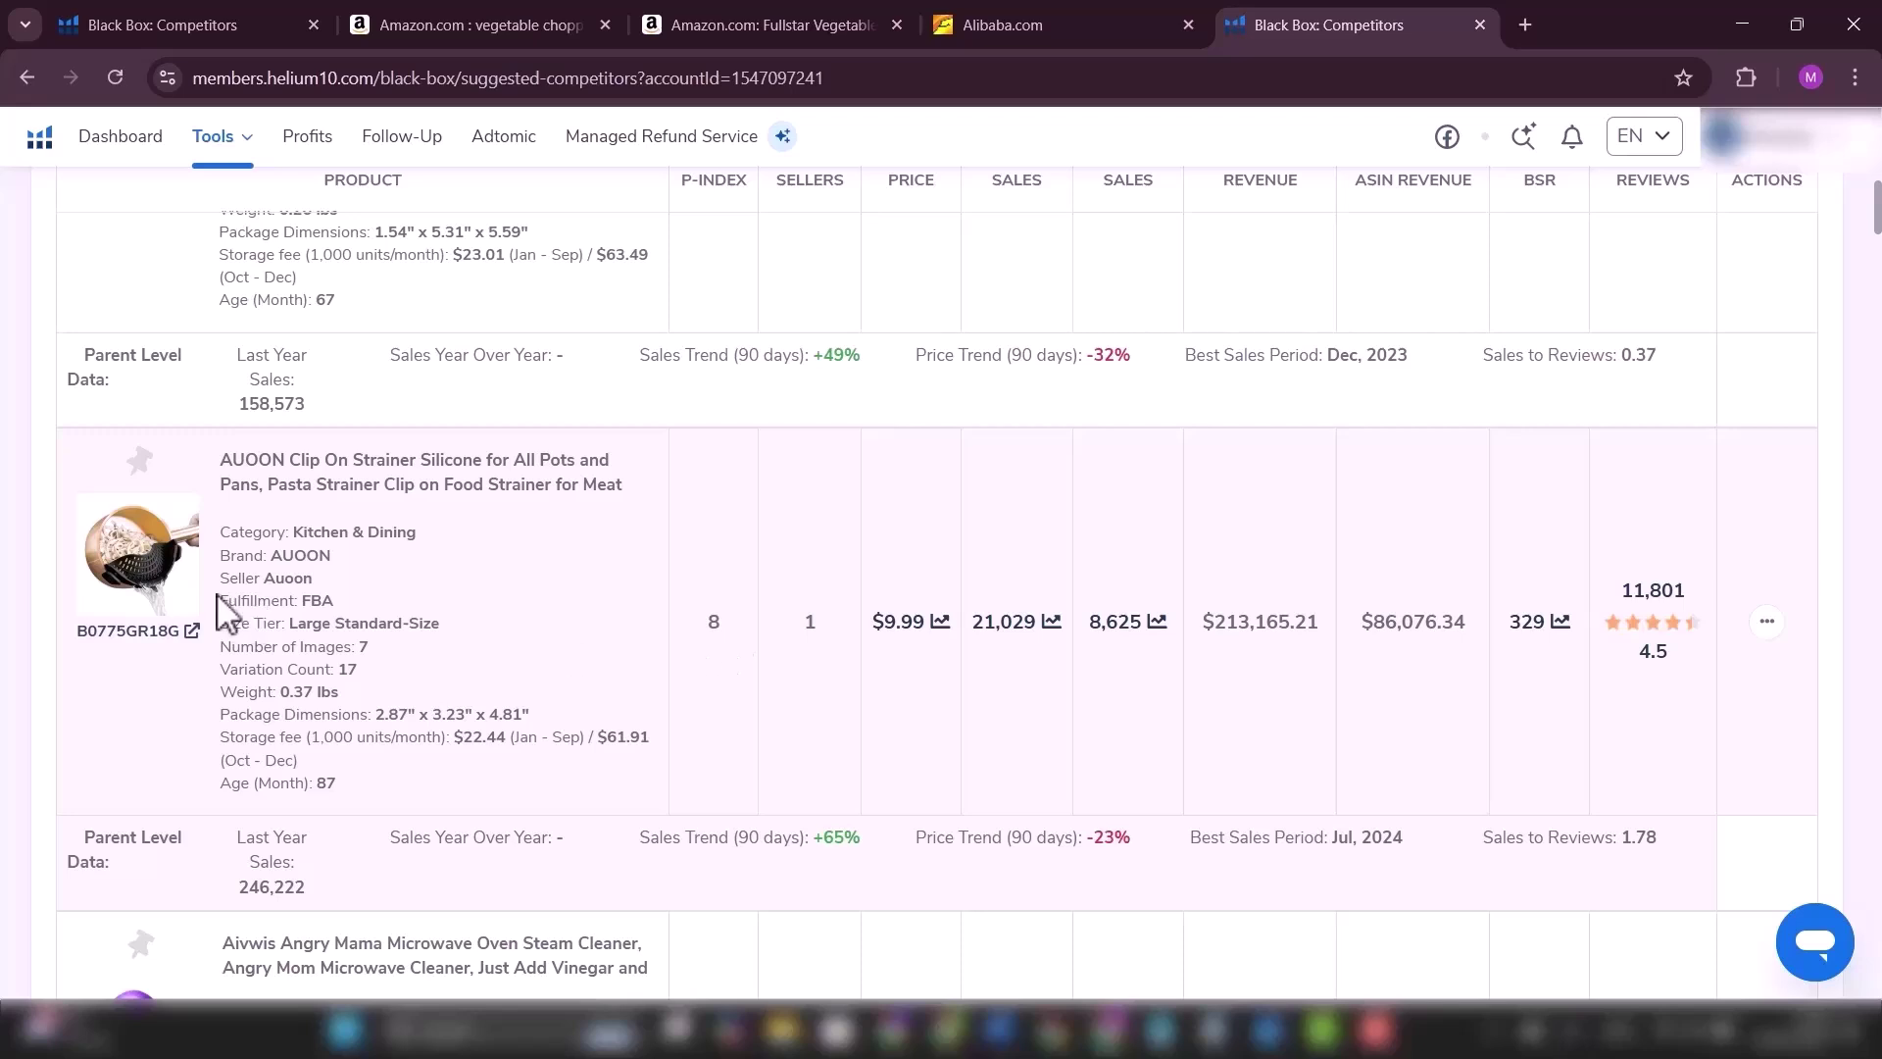
{"action": "scroll", "coordinate": [730, 616], "scroll_direction": "down", "scroll_amount": 2}
{"action": "scroll", "coordinate": [729, 616], "scroll_direction": "down", "scroll_amount": 3}
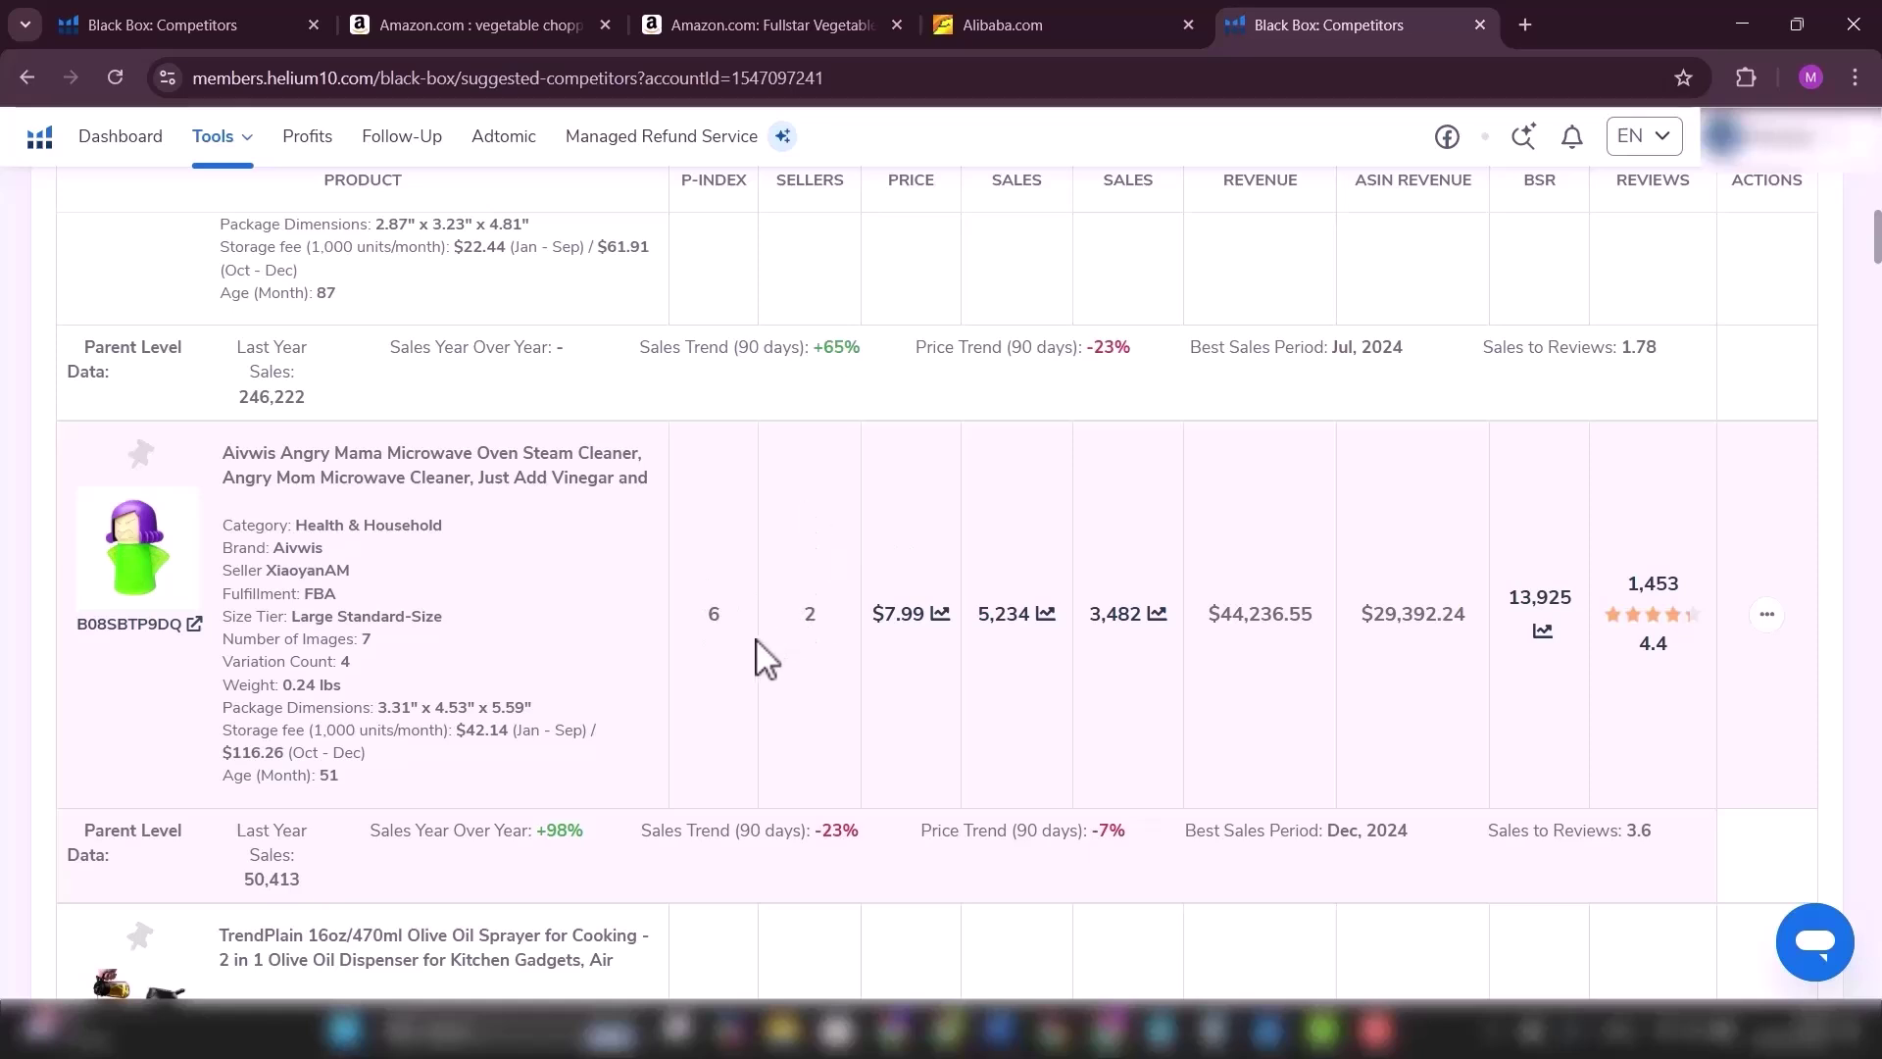
{"action": "scroll", "coordinate": [765, 657], "scroll_direction": "down", "scroll_amount": 3}
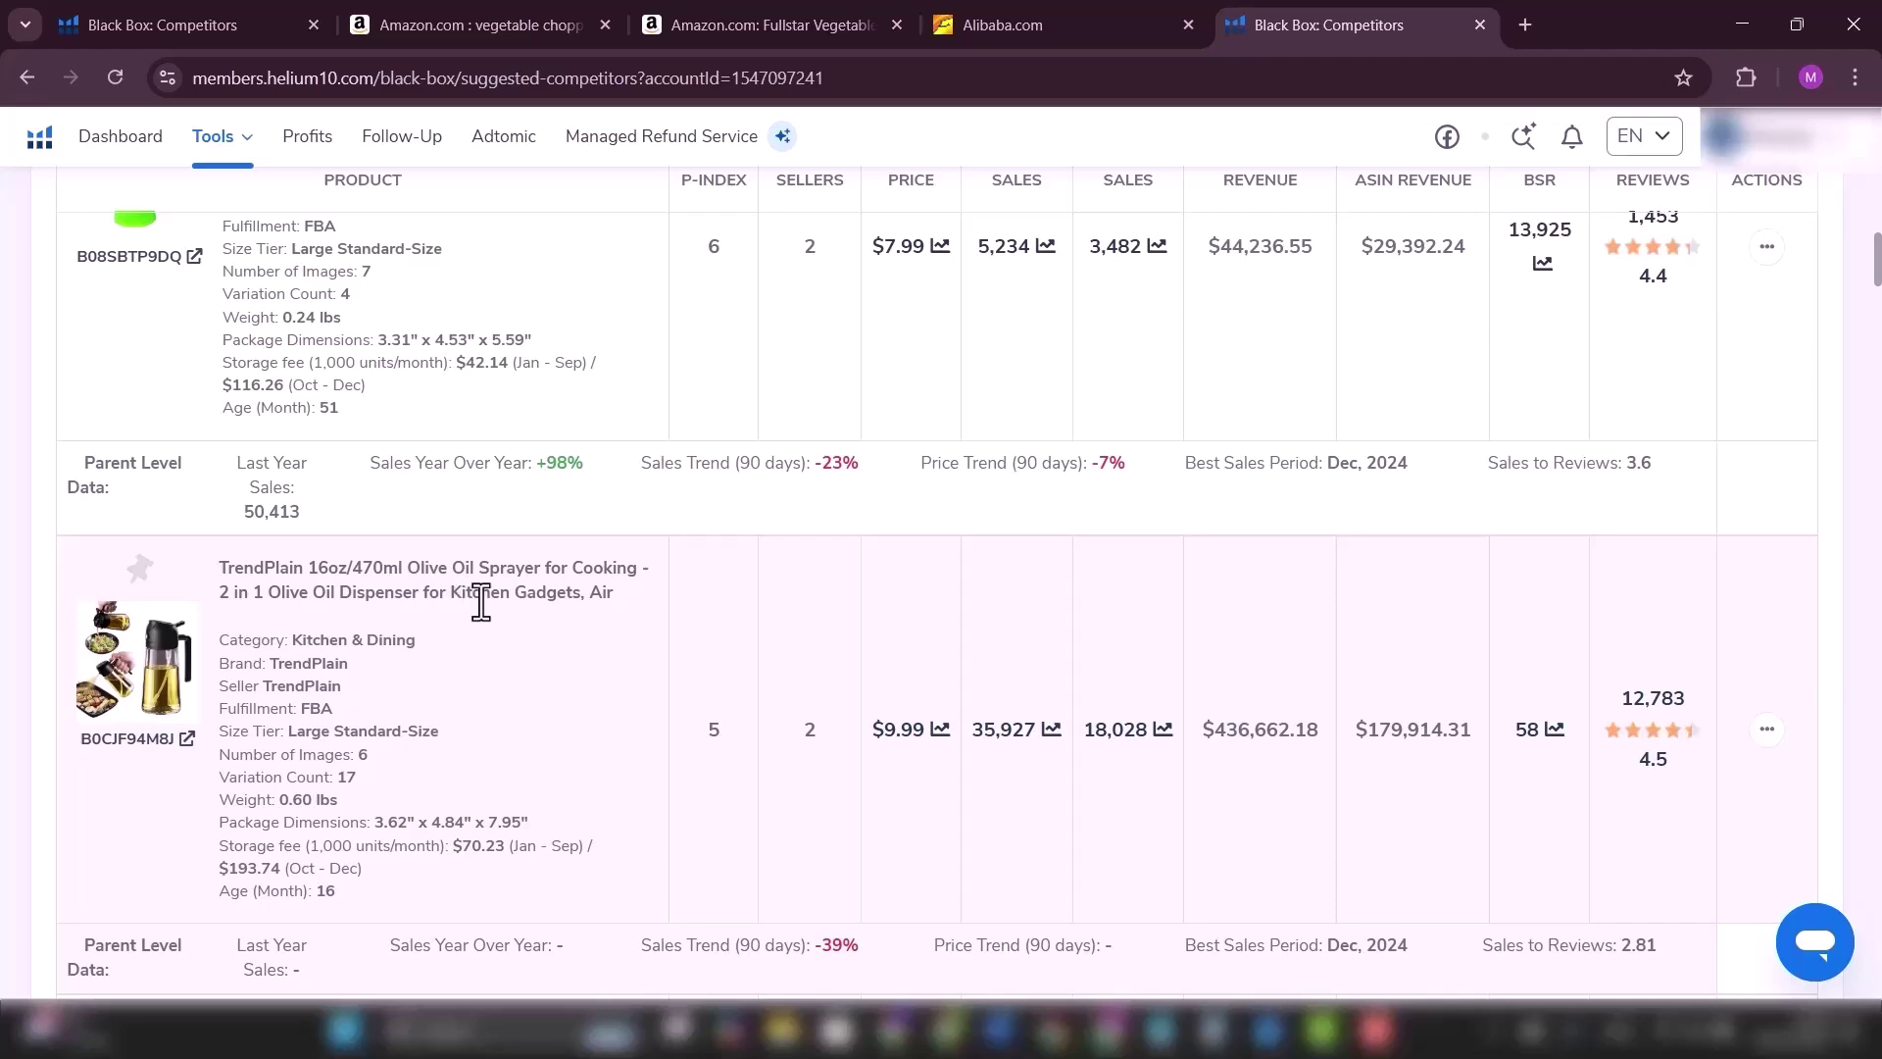
{"action": "scroll", "coordinate": [480, 603], "scroll_direction": "down", "scroll_amount": 5}
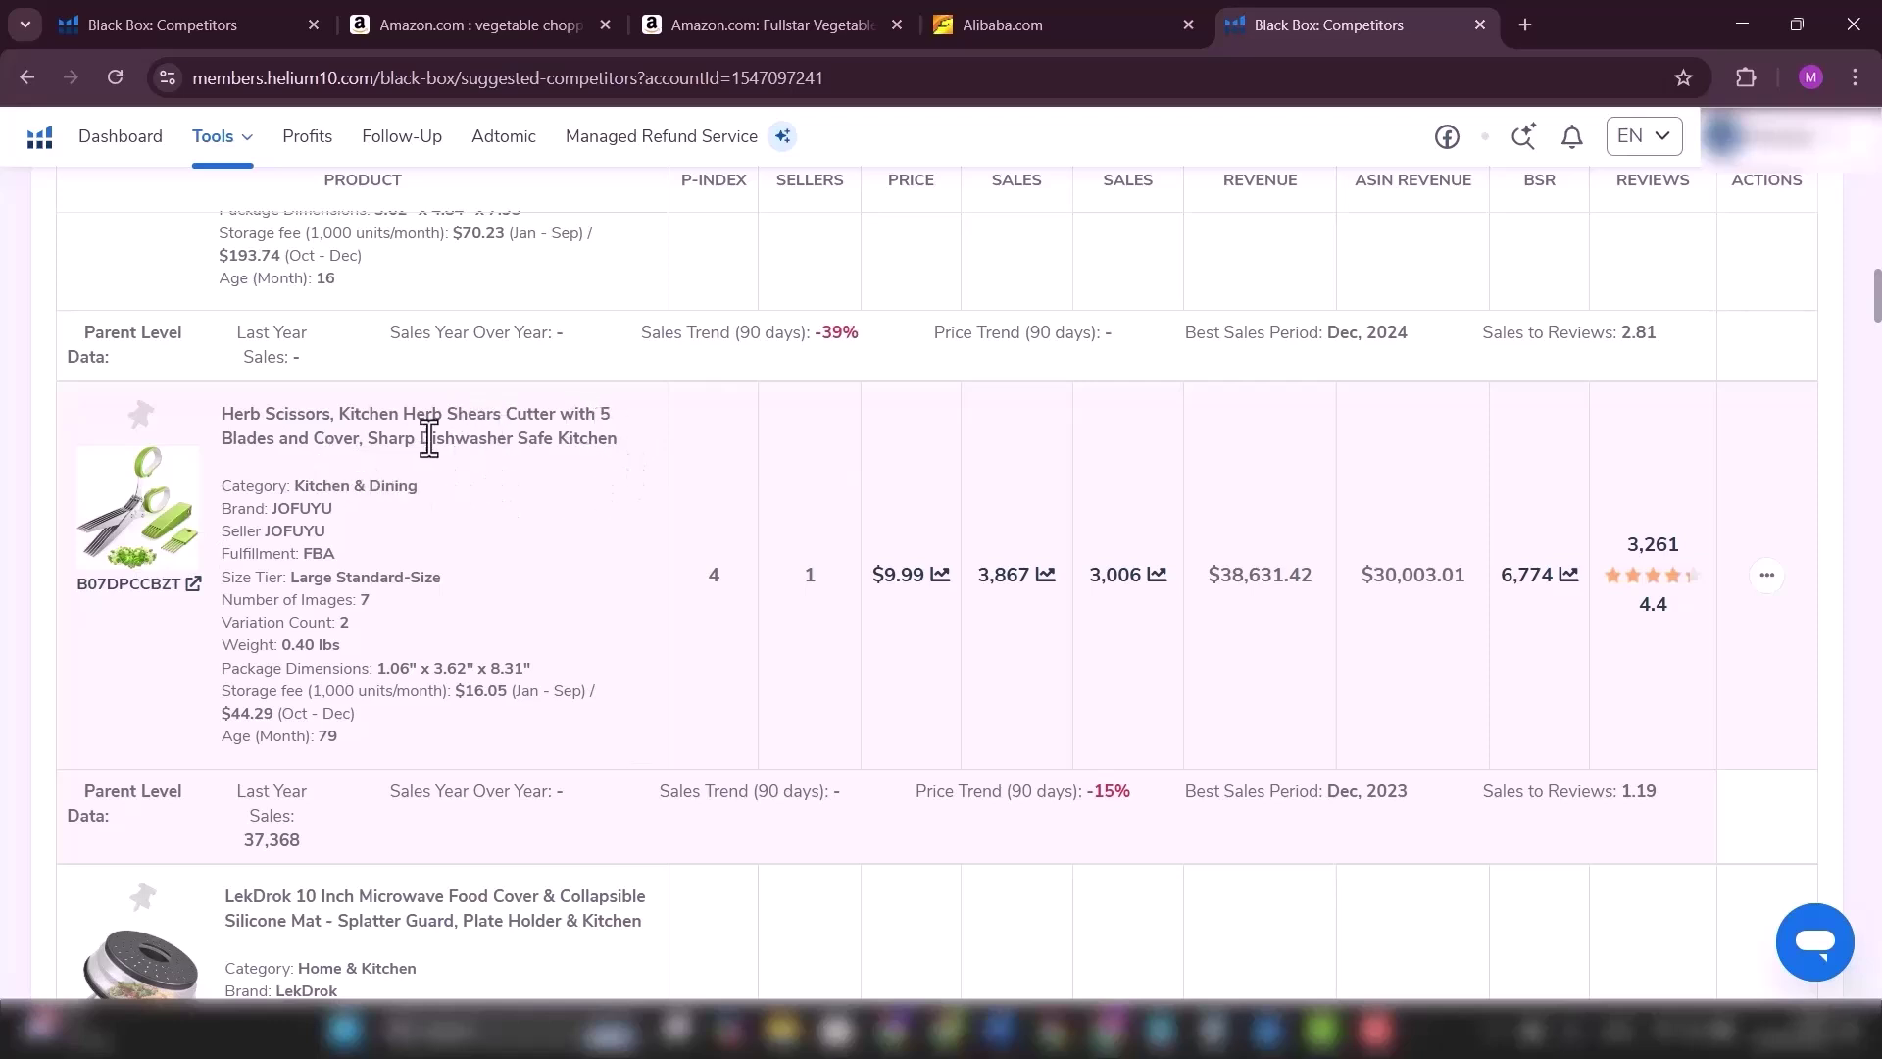
Step: Open the Amazon listing of the JOFUYU herb scissors, ASIN B07DPCCBZT, and examine its price, ratings and product details
{"action": "left_click", "coordinate": [193, 584]}
{"action": "scroll", "coordinate": [1269, 559], "scroll_direction": "down", "scroll_amount": 2}
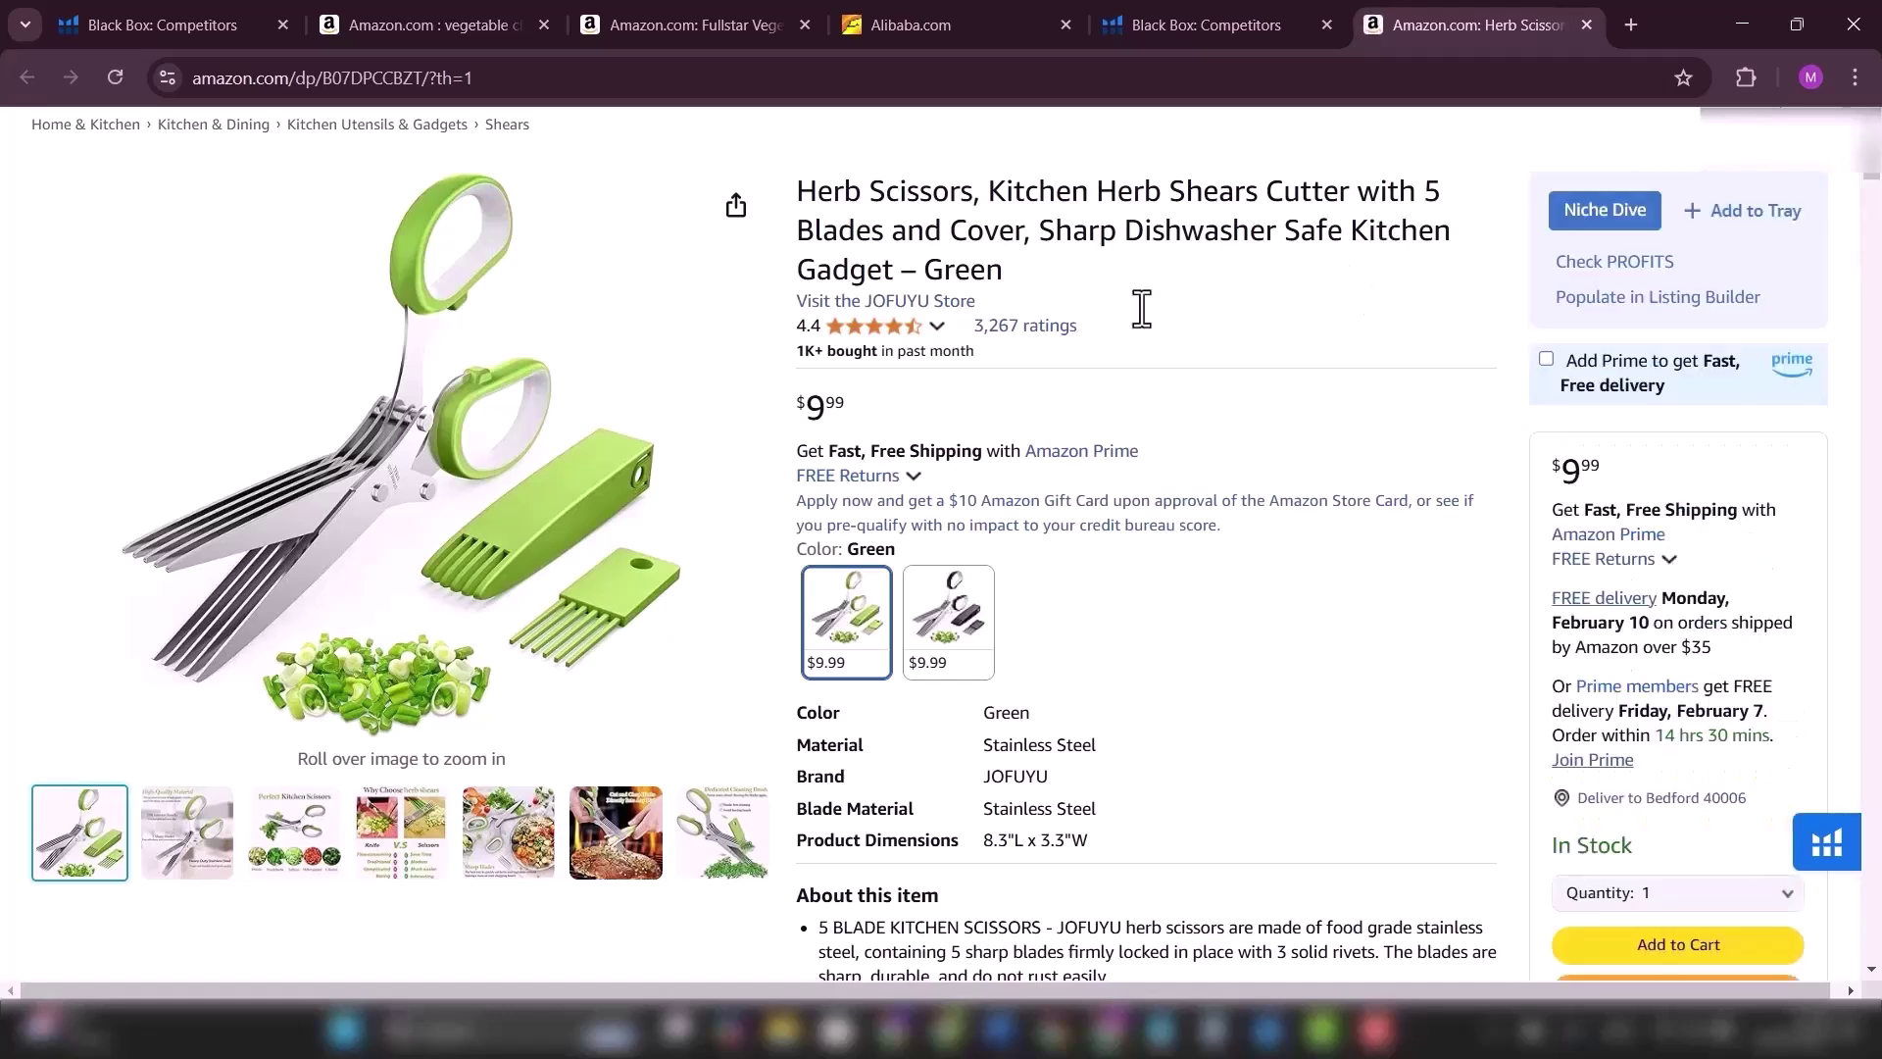
{"action": "scroll", "coordinate": [985, 256], "scroll_direction": "down", "scroll_amount": 1}
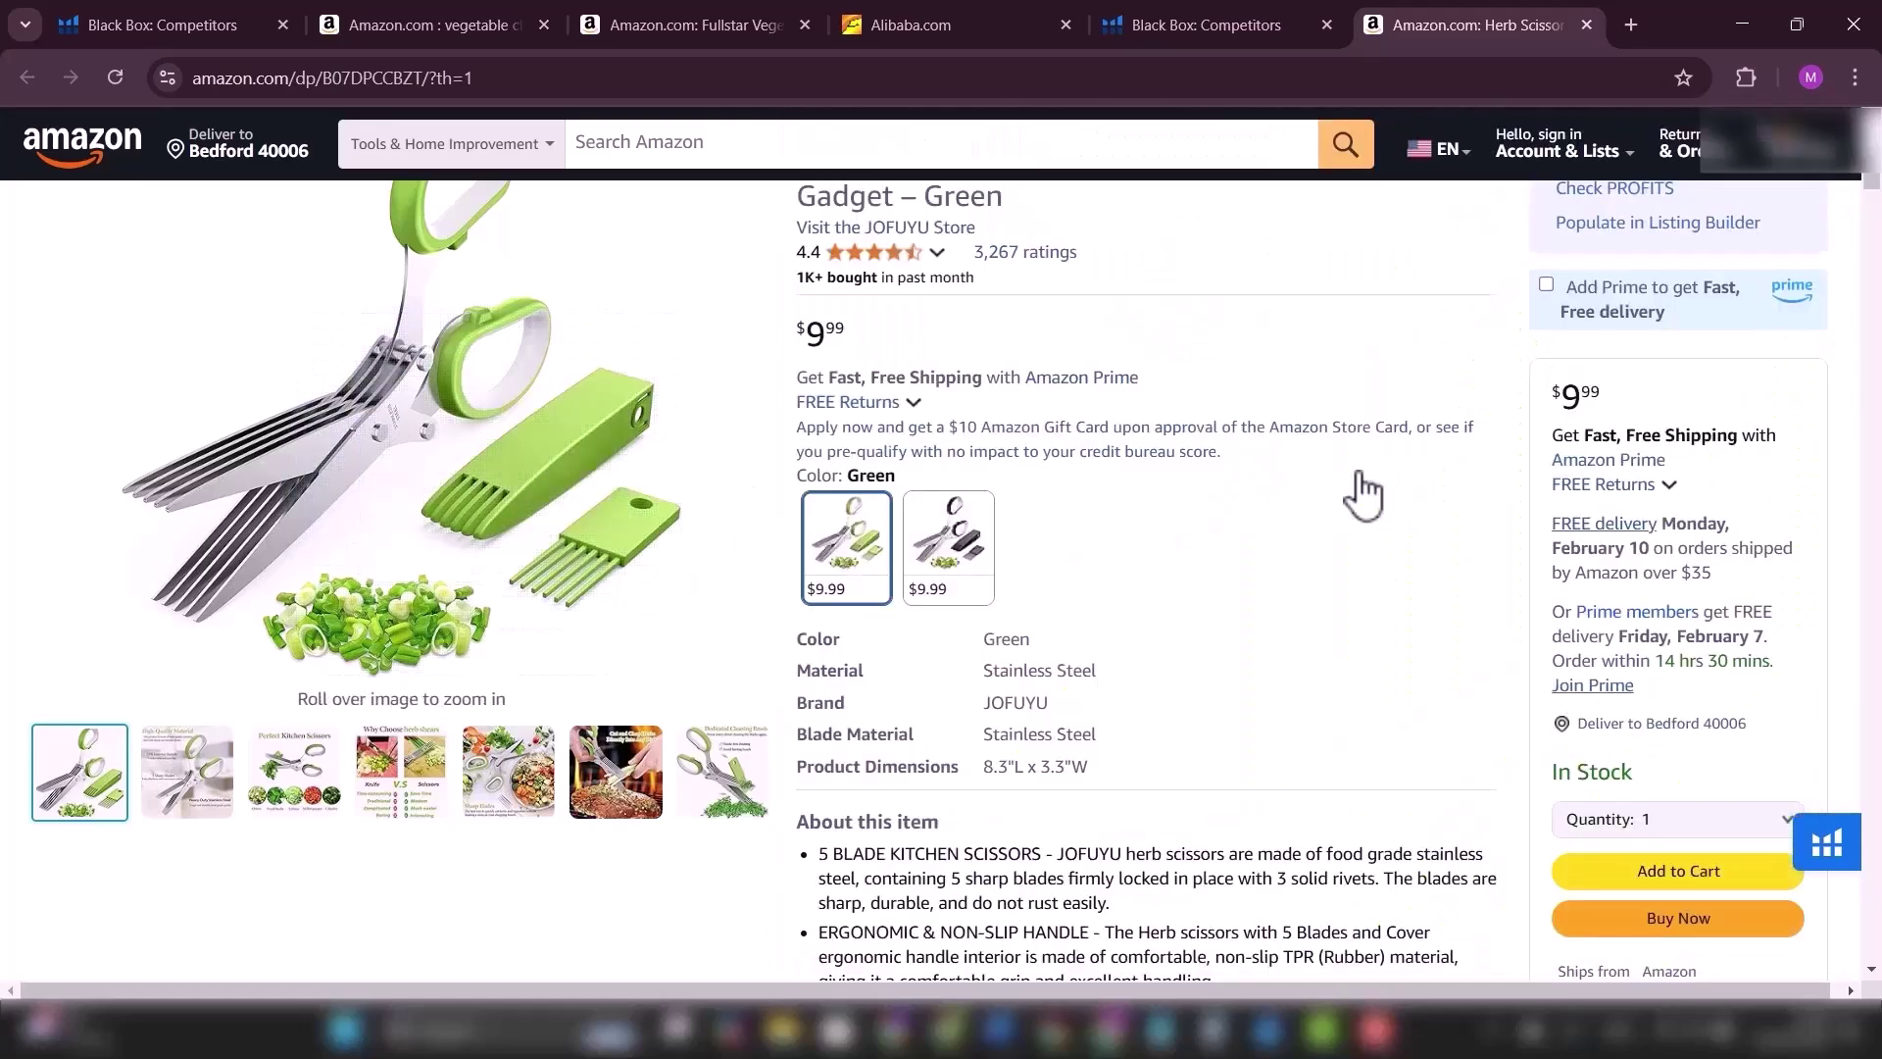
Step: Switch to Alibaba and compare supplier prices and minimum orders in the results for "Herb Shears Cutter with 5 Blades and Cover"
{"action": "left_click", "coordinate": [910, 24]}
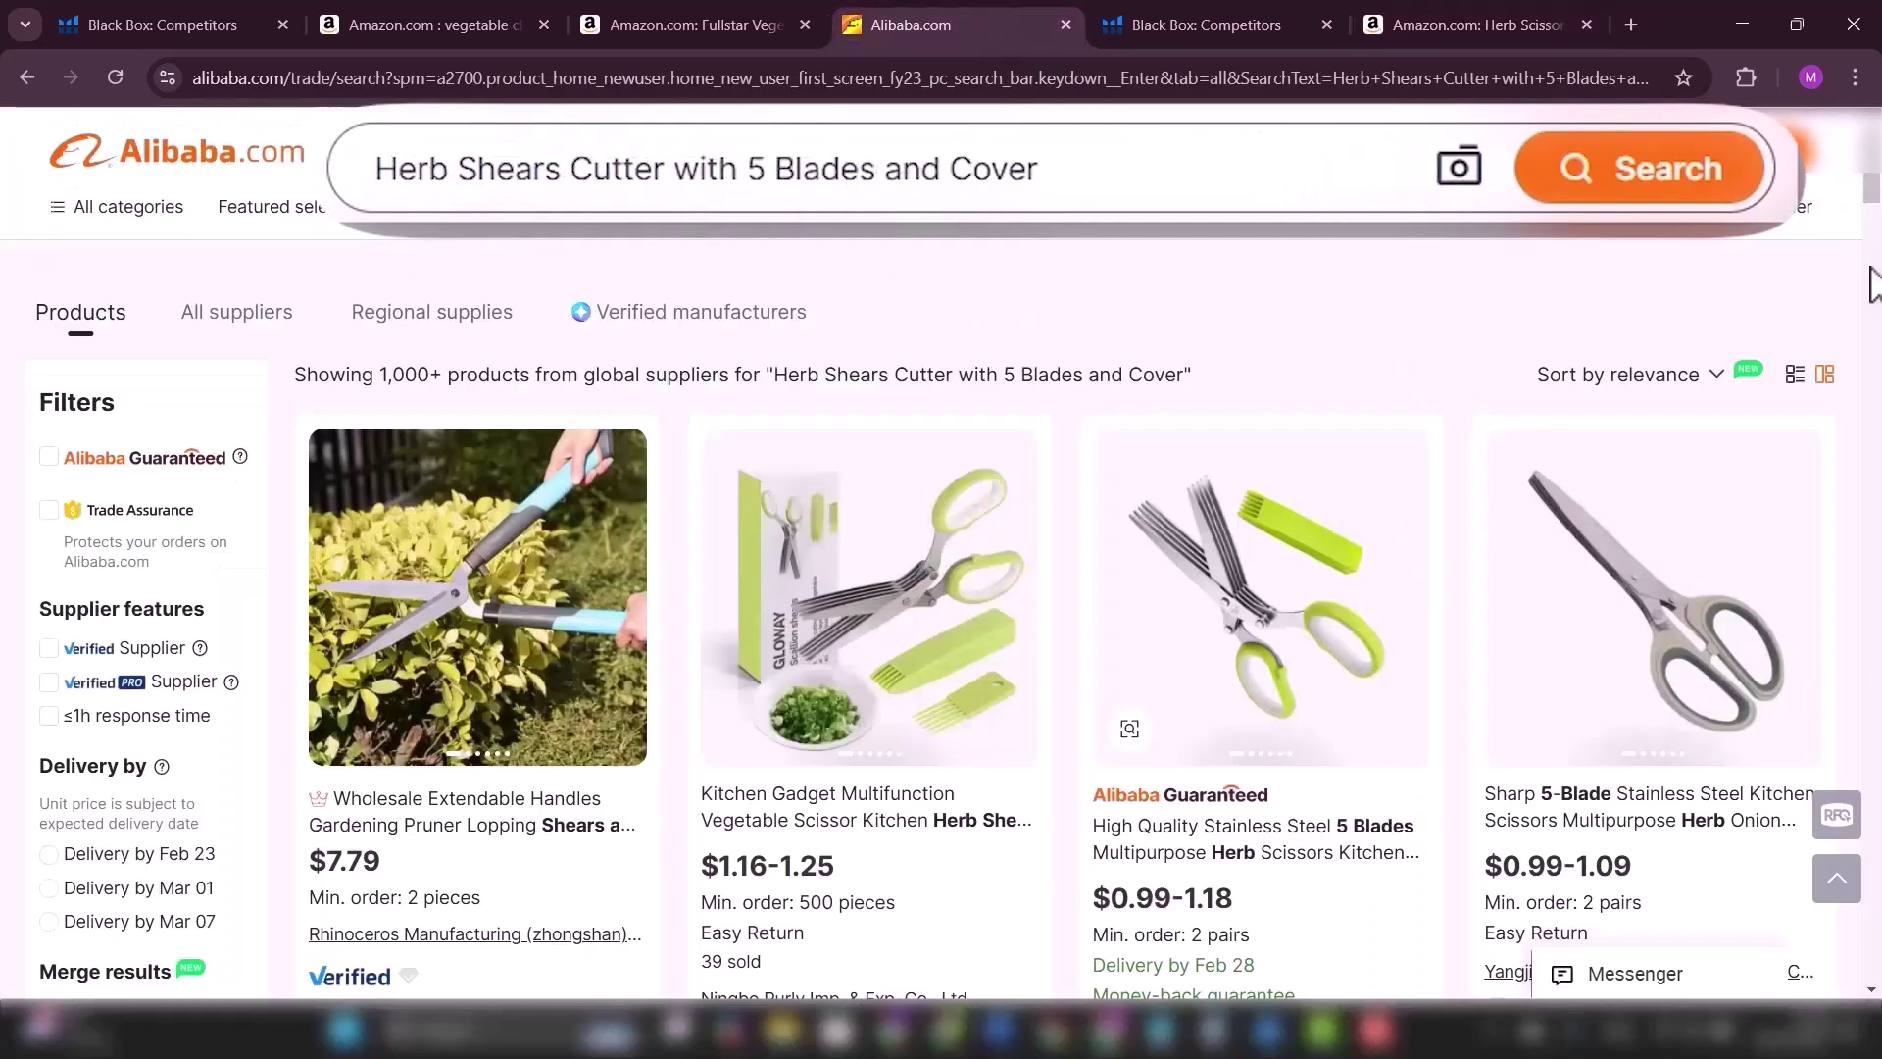
{"action": "scroll", "coordinate": [1872, 283], "scroll_direction": "down", "scroll_amount": 4}
{"action": "scroll", "coordinate": [1383, 372], "scroll_direction": "up", "scroll_amount": 1}
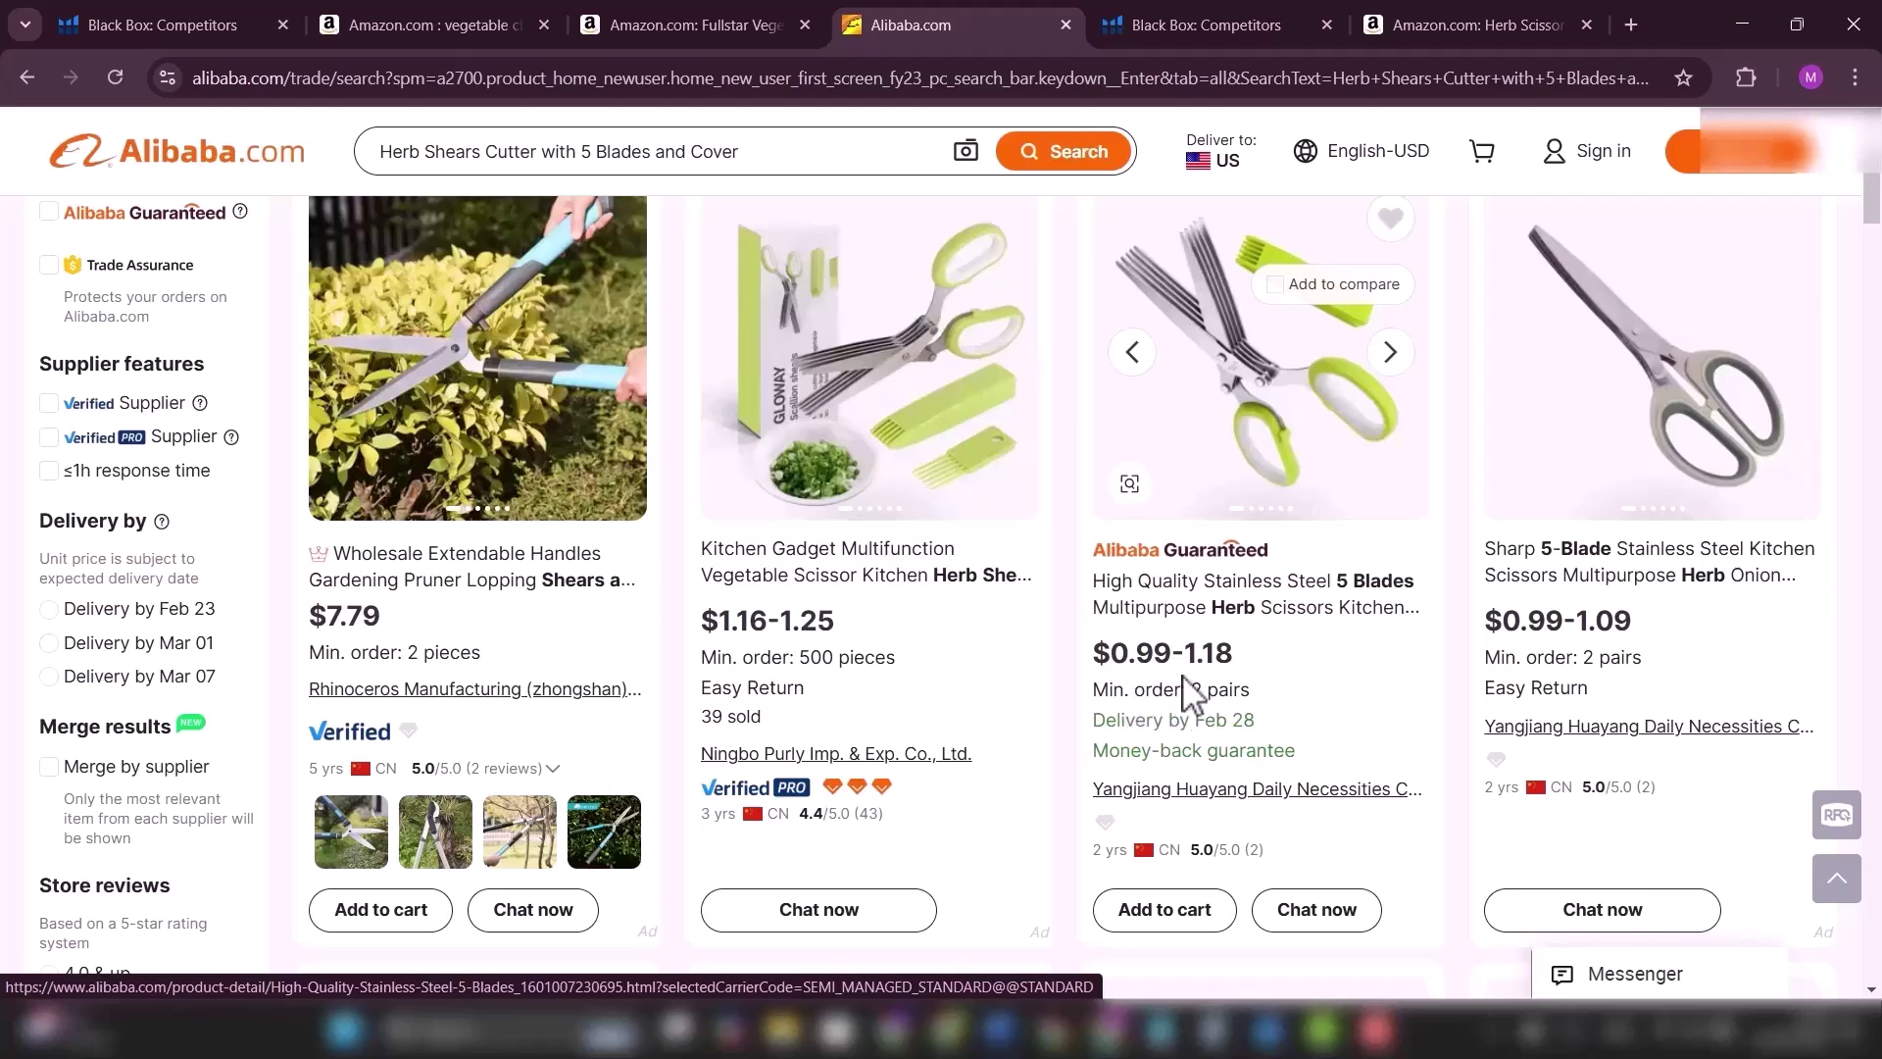
{"action": "scroll", "coordinate": [1206, 618], "scroll_direction": "down", "scroll_amount": 7}
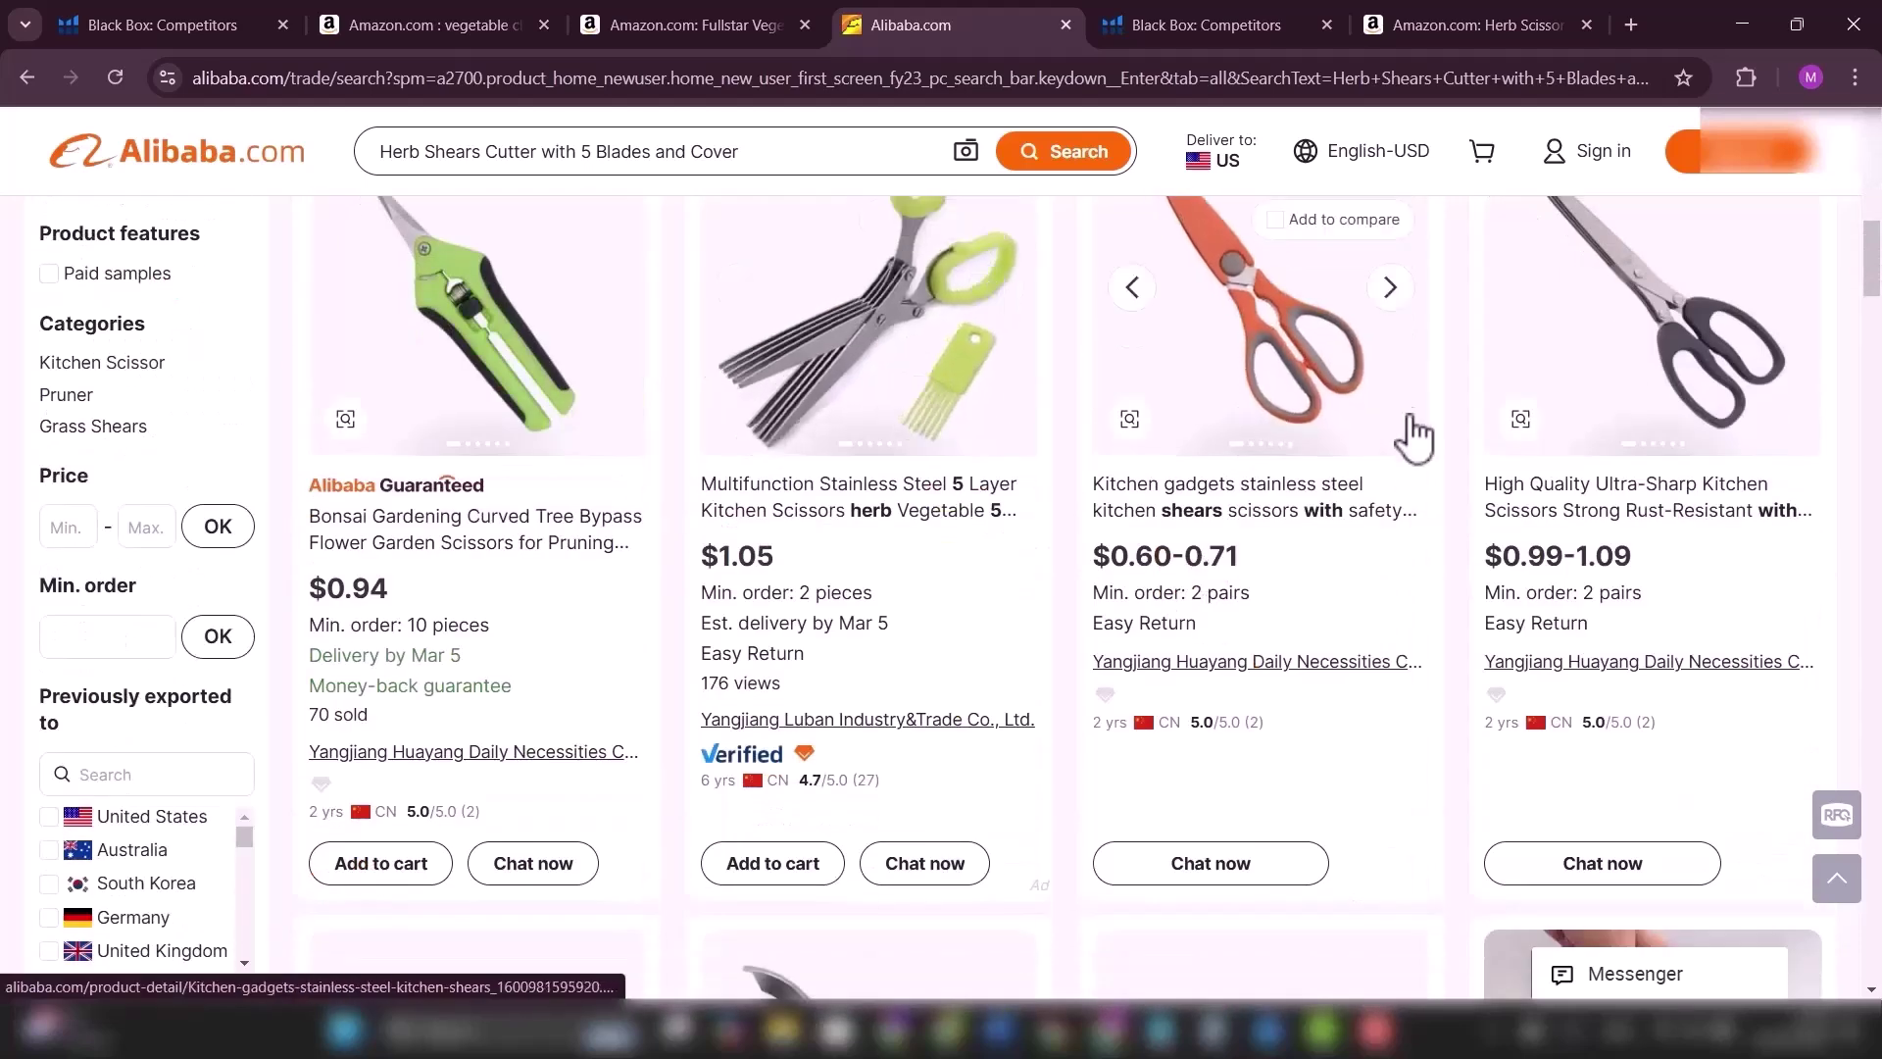
{"action": "scroll", "coordinate": [1320, 506], "scroll_direction": "up", "scroll_amount": 5}
{"action": "scroll", "coordinate": [1321, 507], "scroll_direction": "up", "scroll_amount": 5}
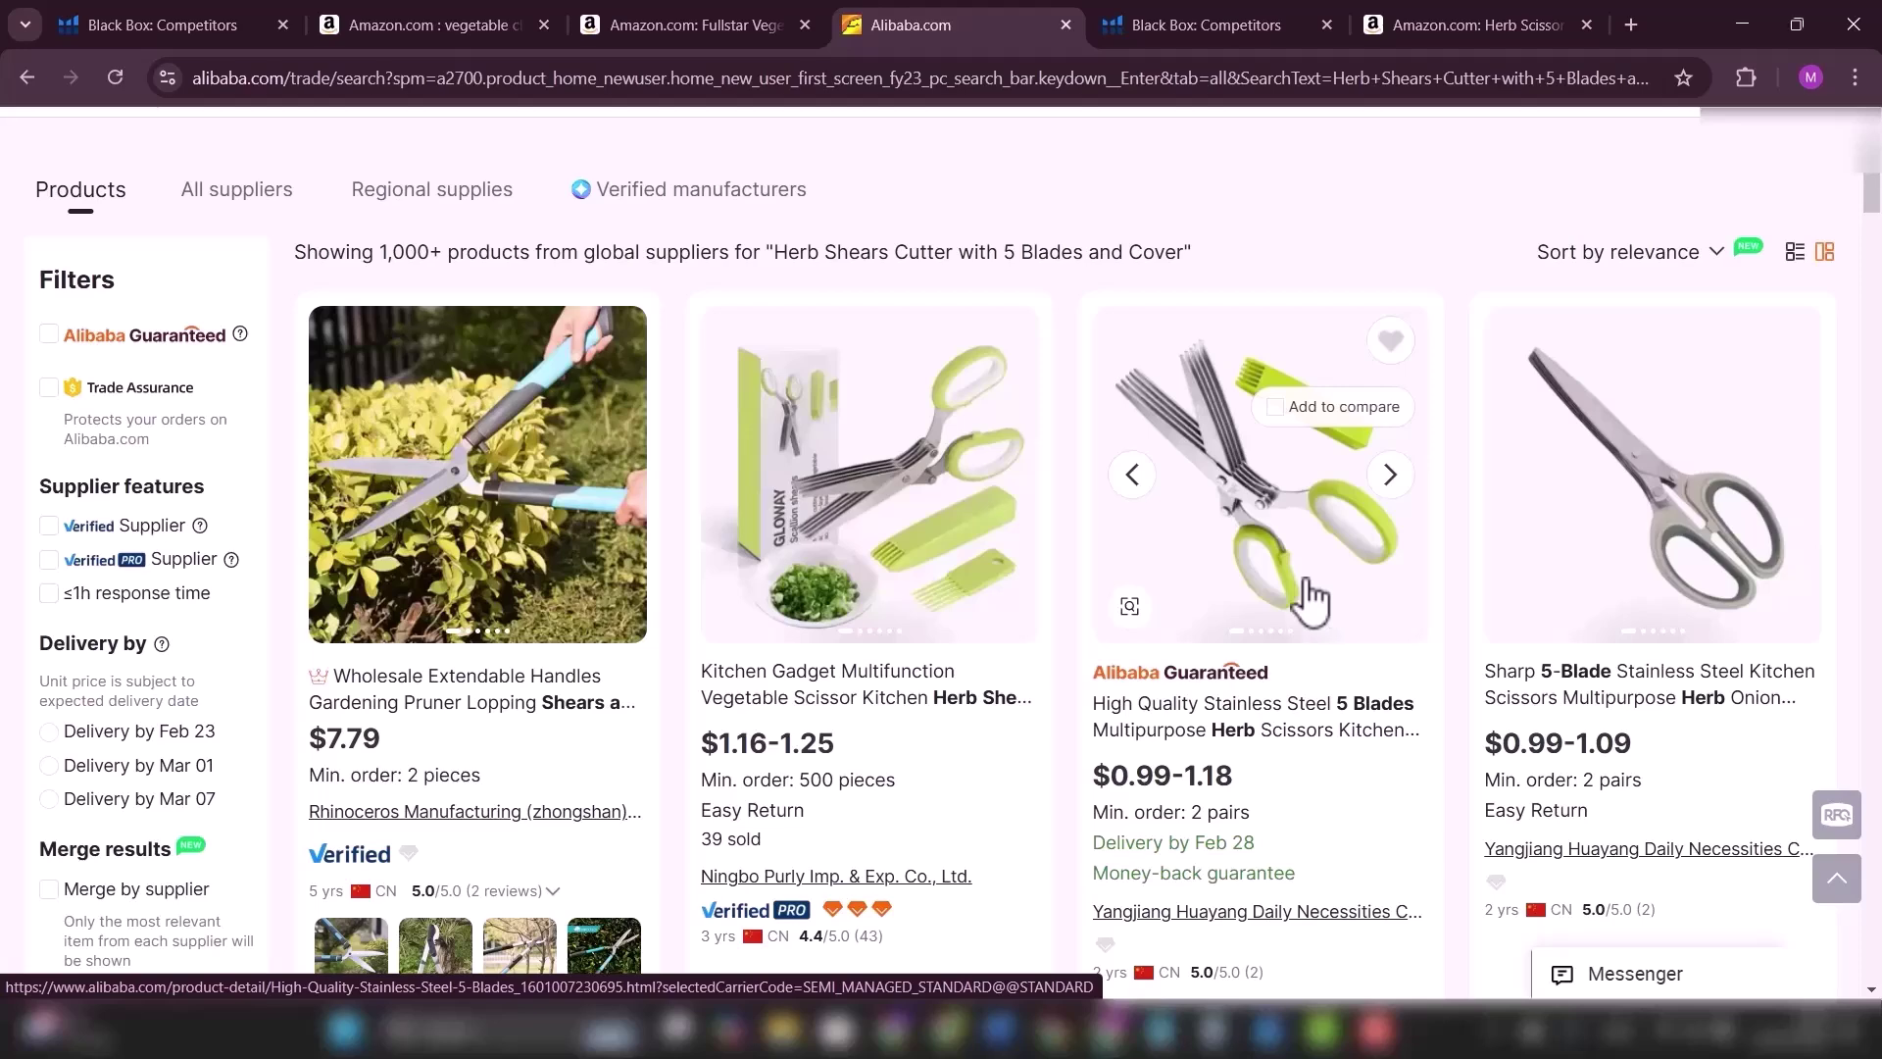
Step: Return to Black Box Competitors and review the search filters above the results, including the advanced filters
{"action": "key", "text": "ctrl+Tab"}
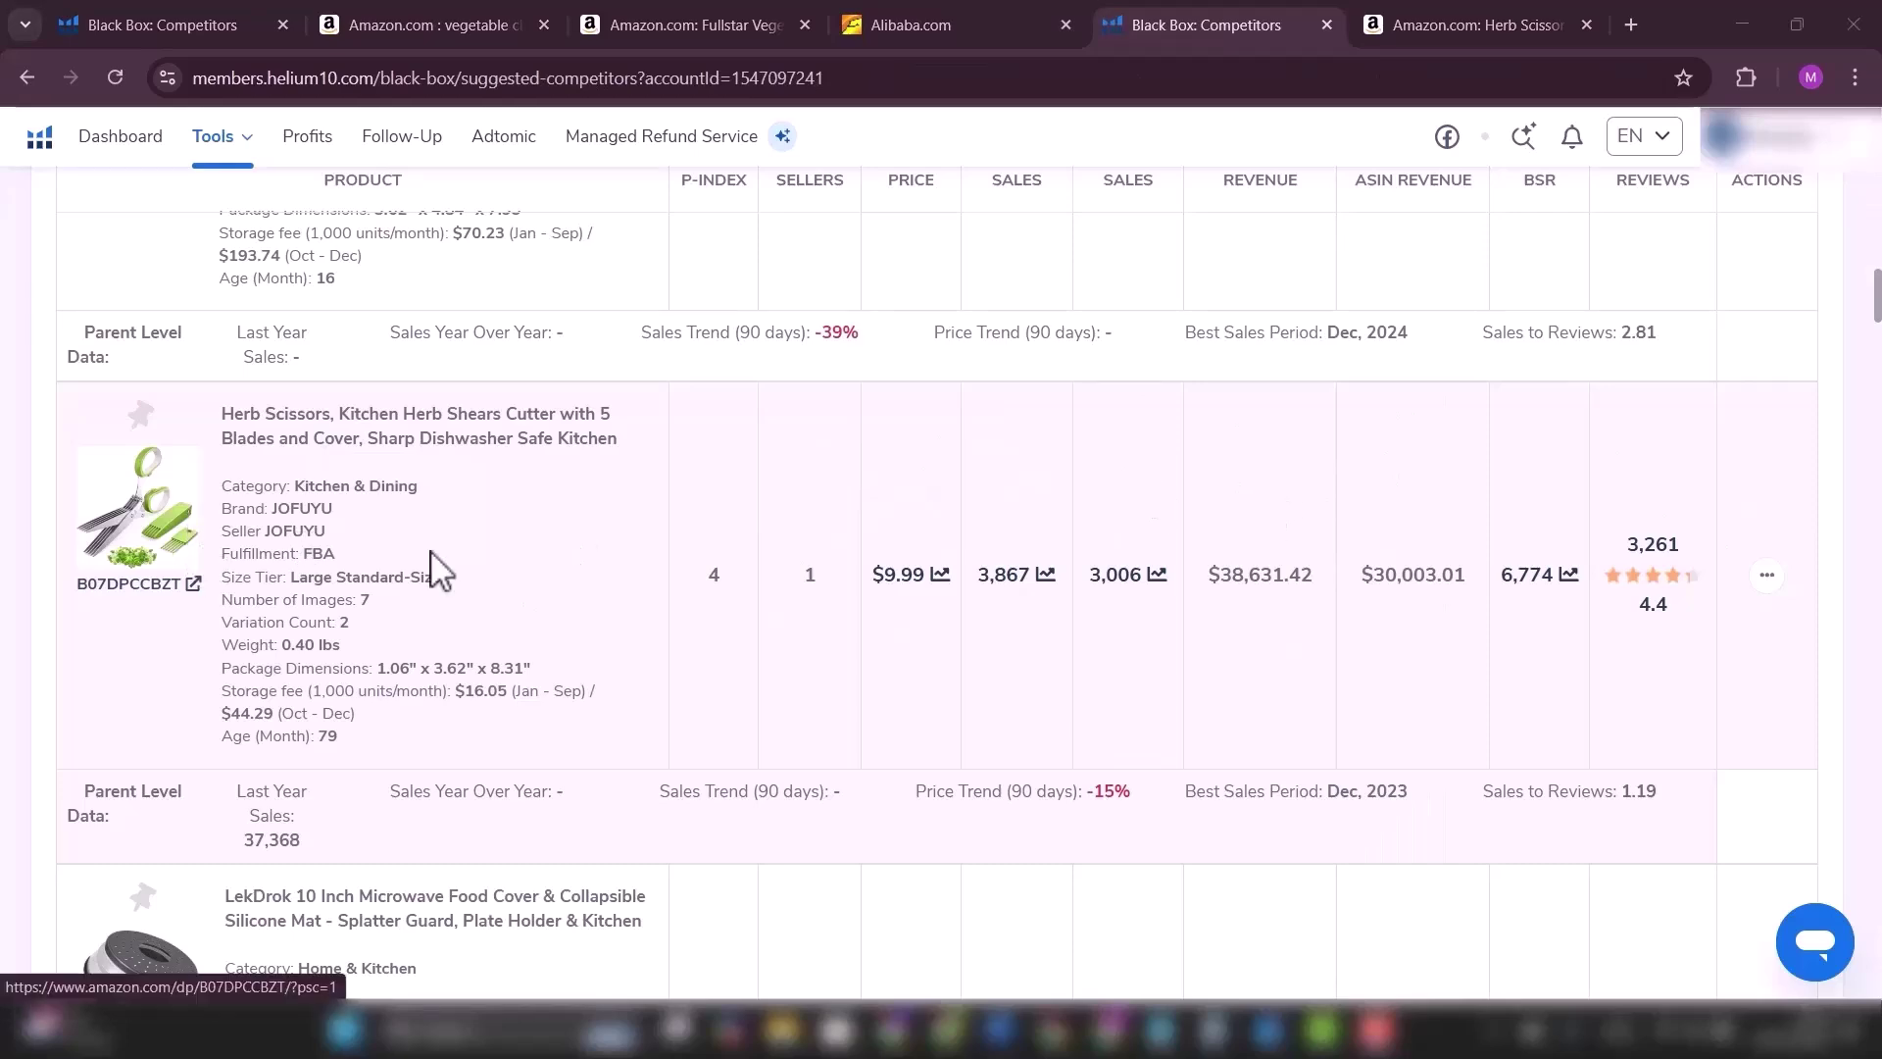
{"action": "scroll", "coordinate": [432, 568], "scroll_direction": "up", "scroll_amount": 10}
{"action": "scroll", "coordinate": [433, 568], "scroll_direction": "up", "scroll_amount": 15}
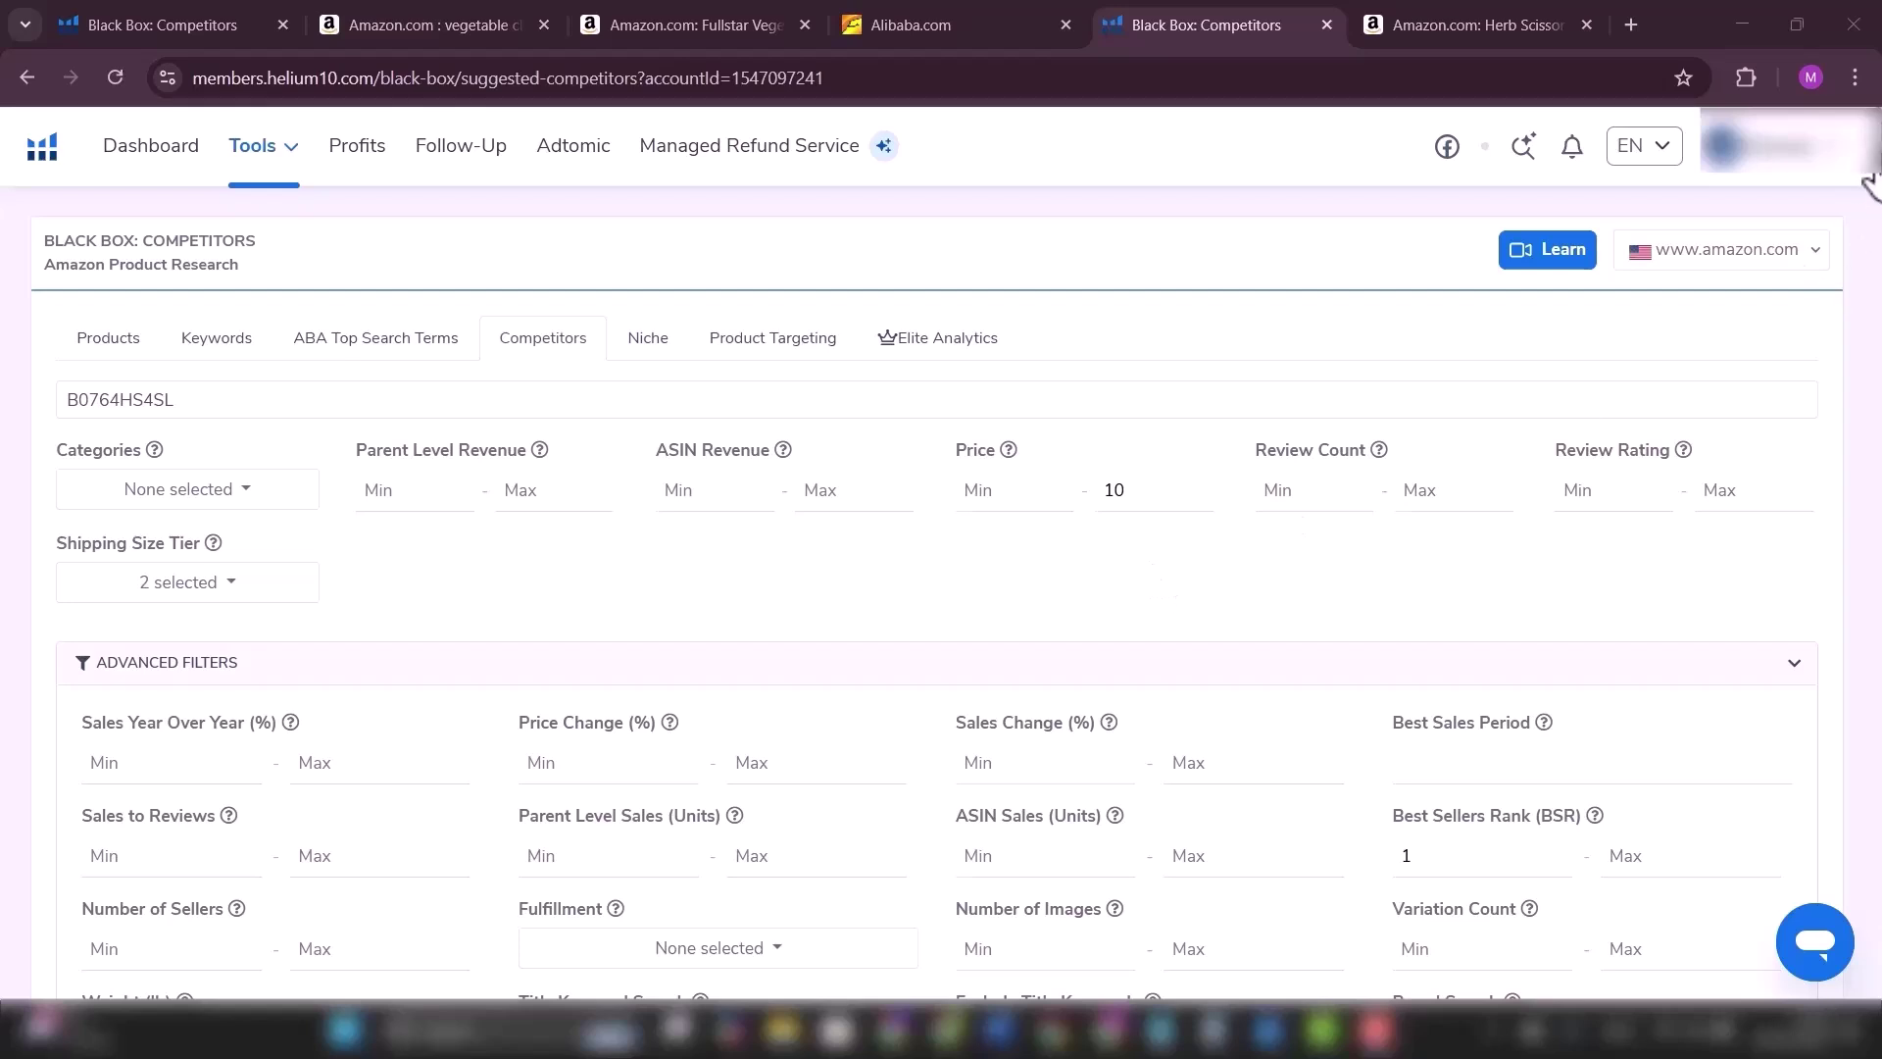
{"action": "left_click_drag", "start_coordinate": [1870, 181], "coordinate": [1868, 78]}
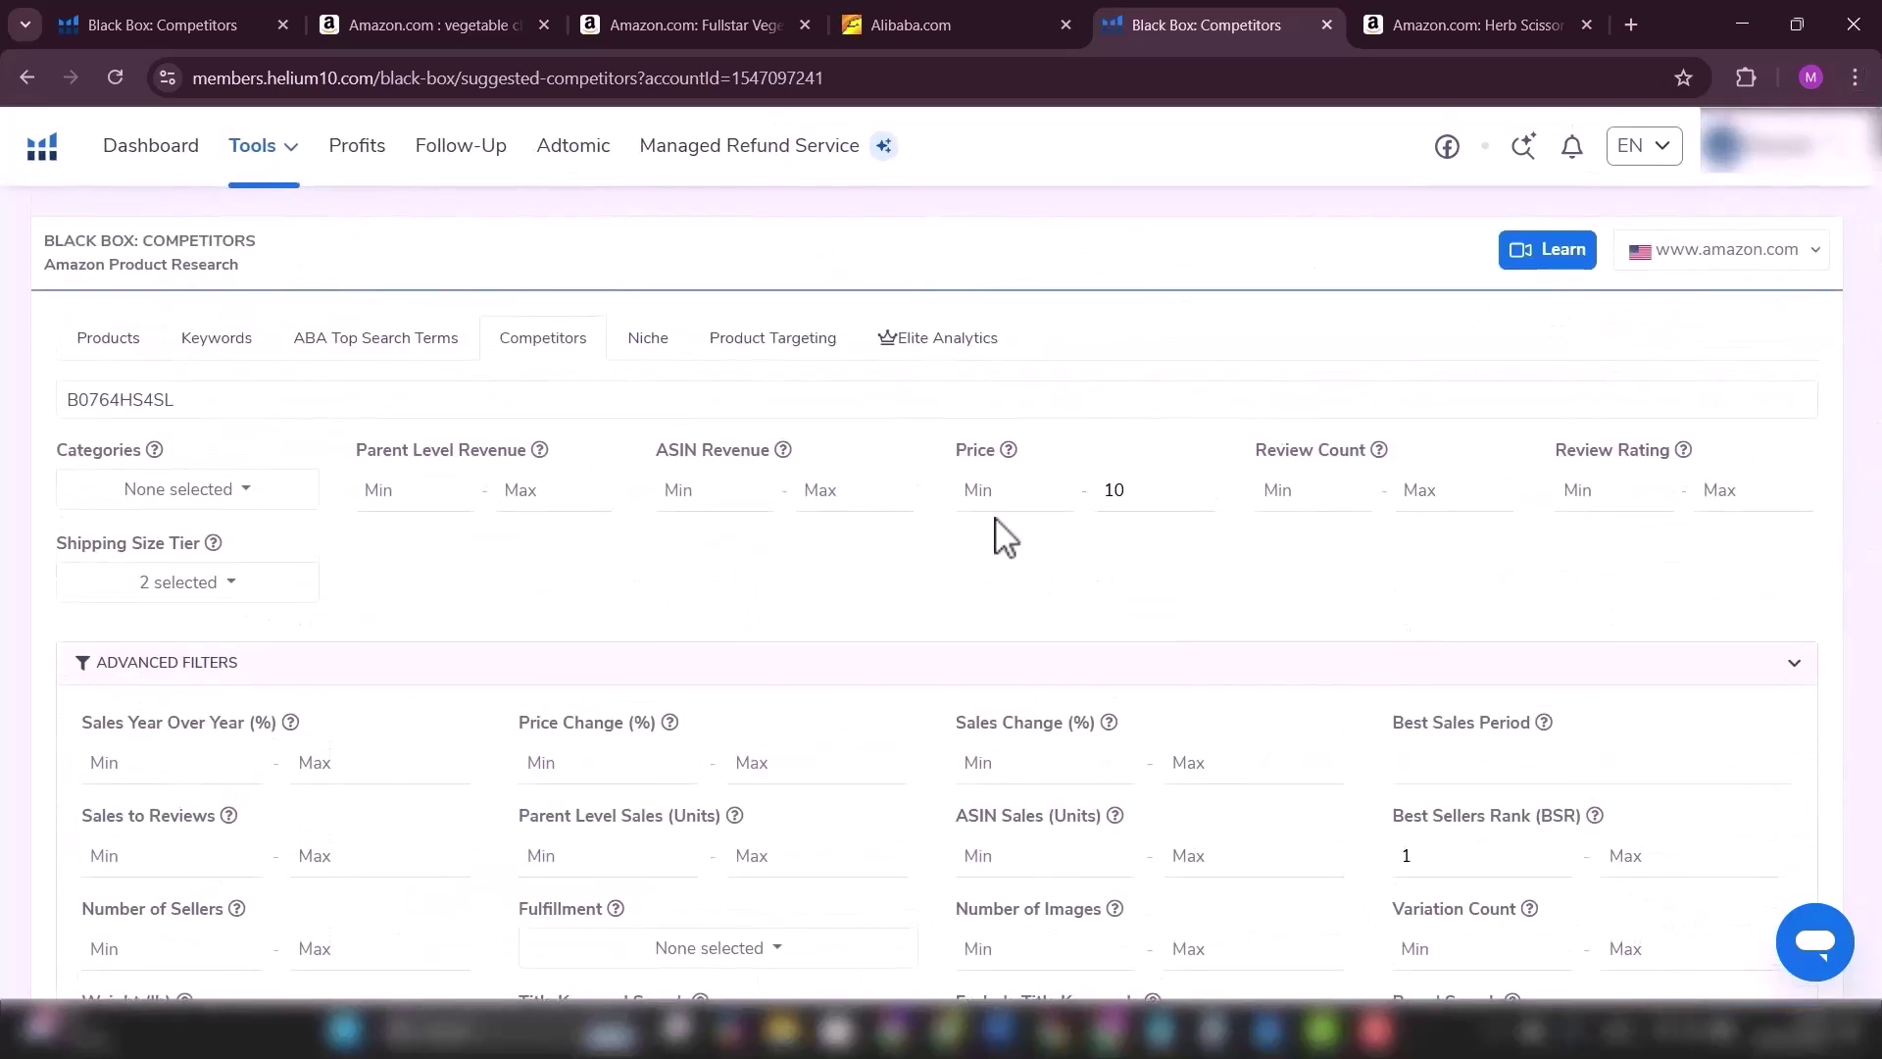